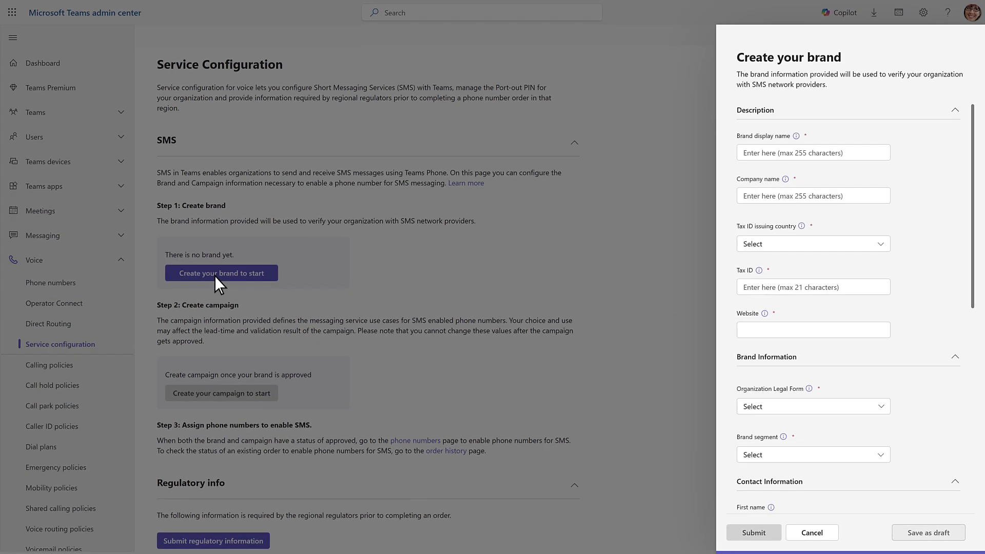
Enter Contoso Electronics as the brand display name and Contoso Electronics Corp as the company name.
click(823, 154)
text(Contoso Electronics)
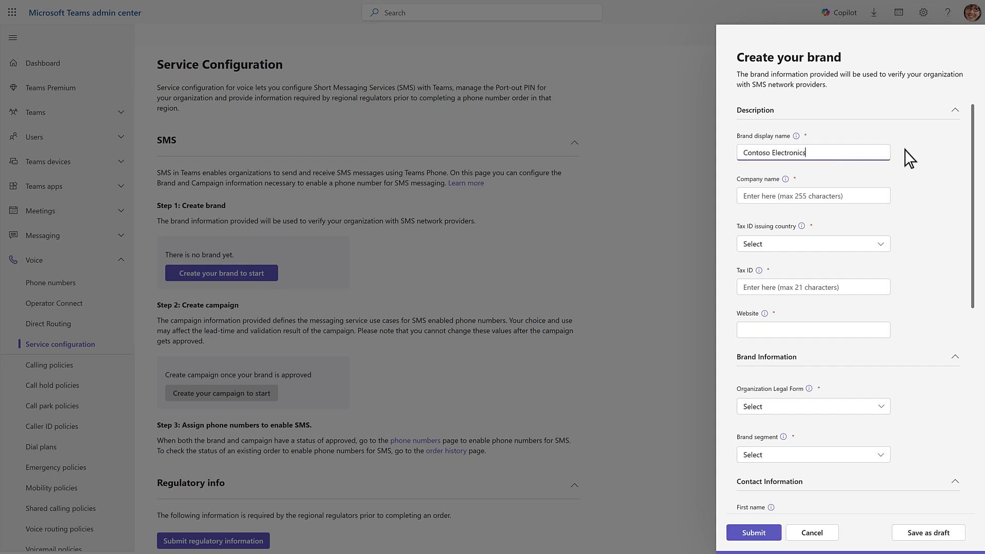
key(Tab)
text(Contoso Ele)
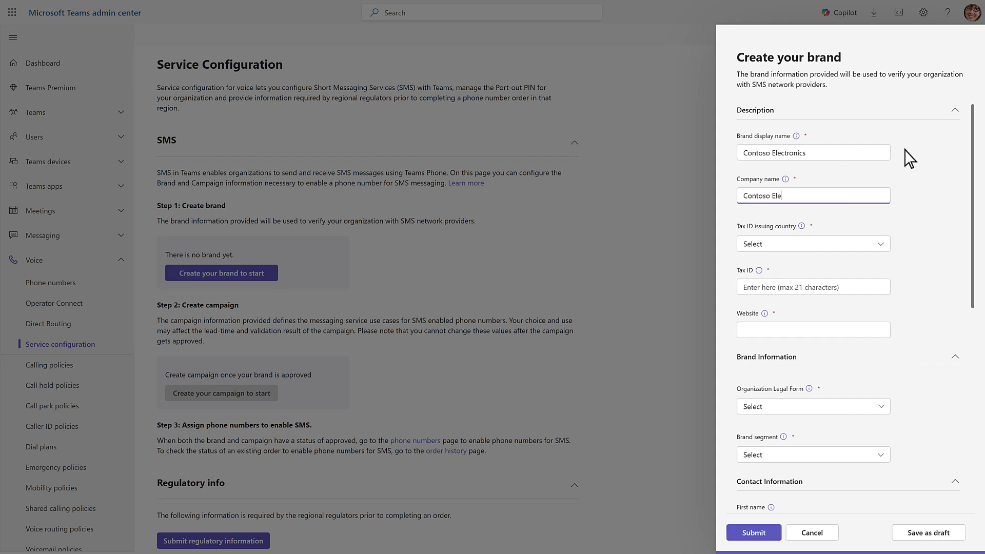
text(ctronics Corp)
click(879, 246)
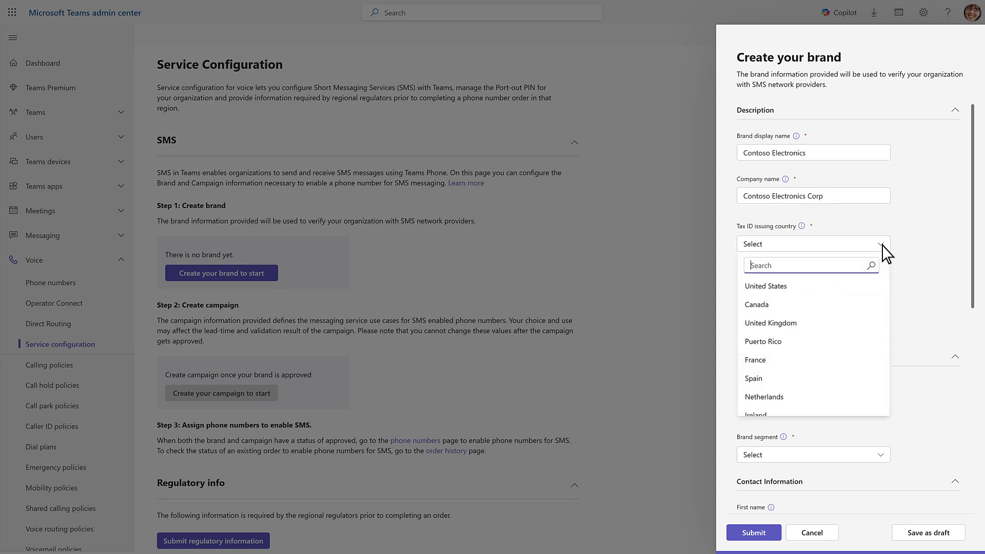
click(798, 287)
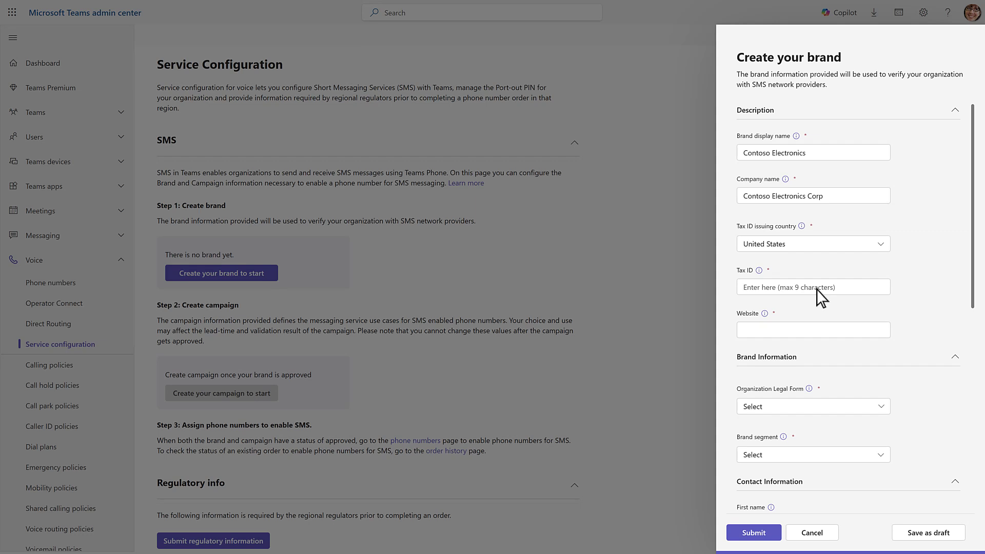
click(883, 290)
text(425555123)
key(Tab)
text(https://contoso.com)
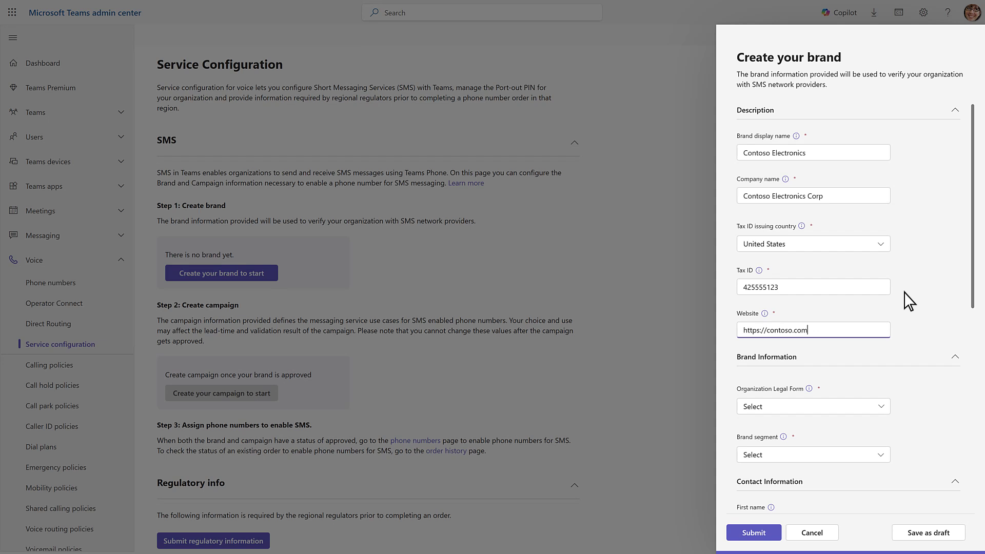
Set the organization legal form to Publicly Traded Company, with stock symbol CNTSO on the Nyse exchange.
click(881, 407)
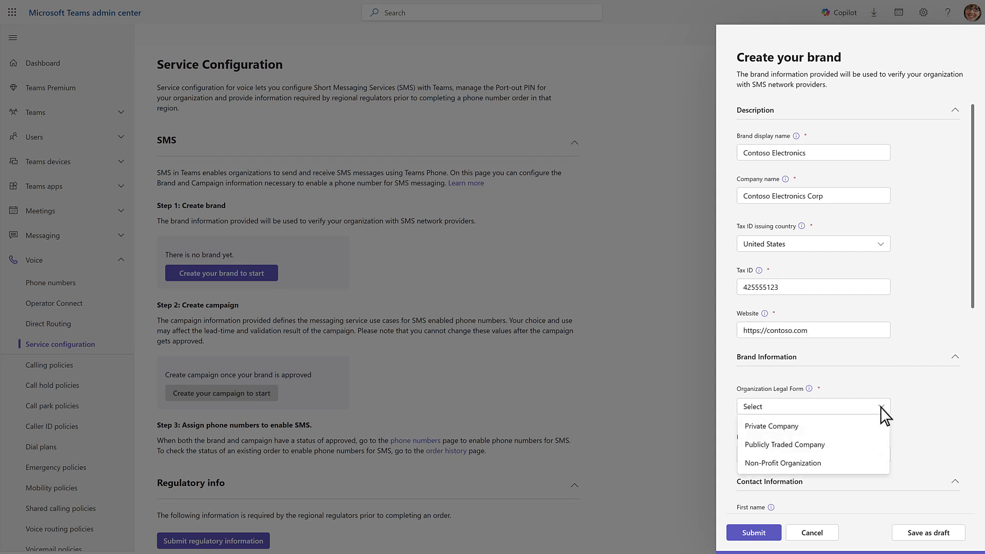
click(827, 445)
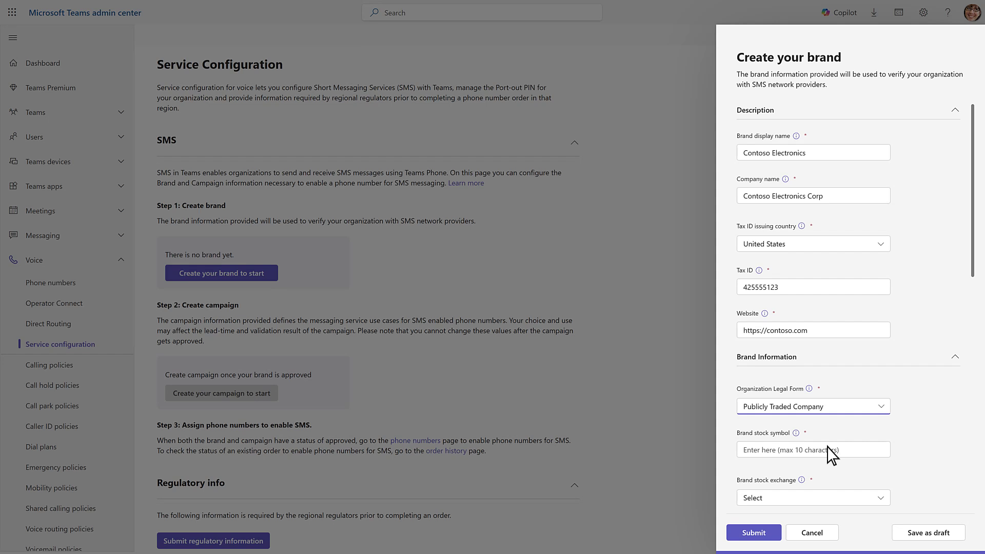
click(862, 452)
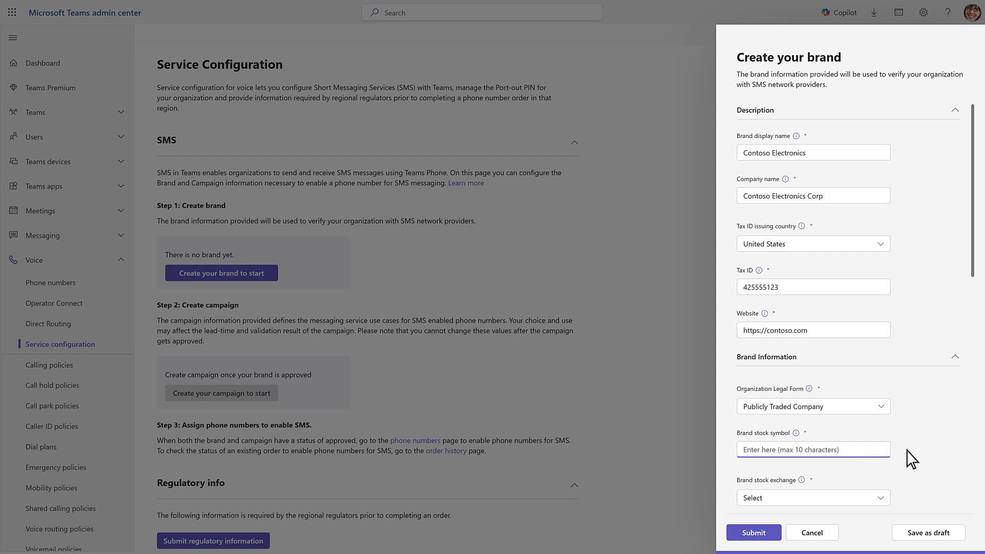
text(CNTSO)
click(881, 498)
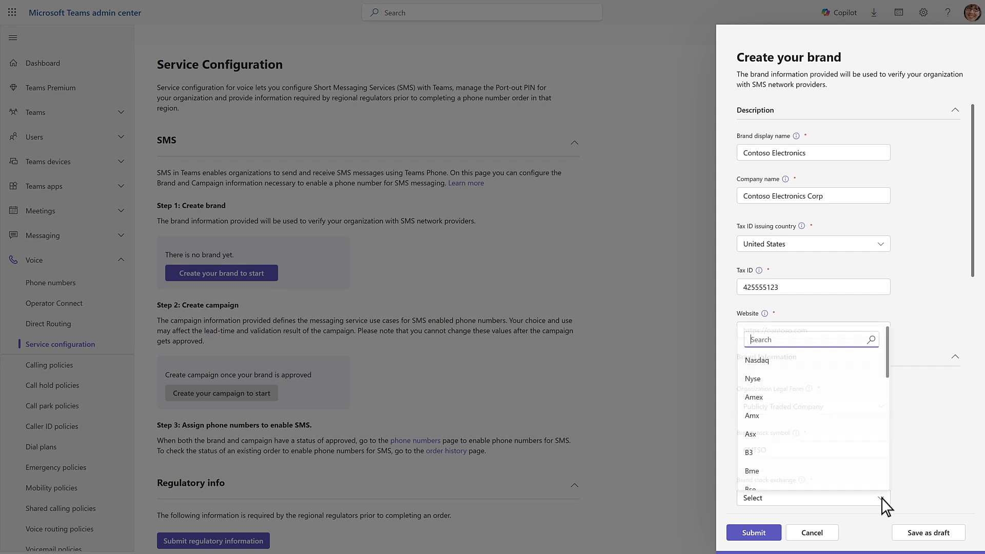
click(791, 381)
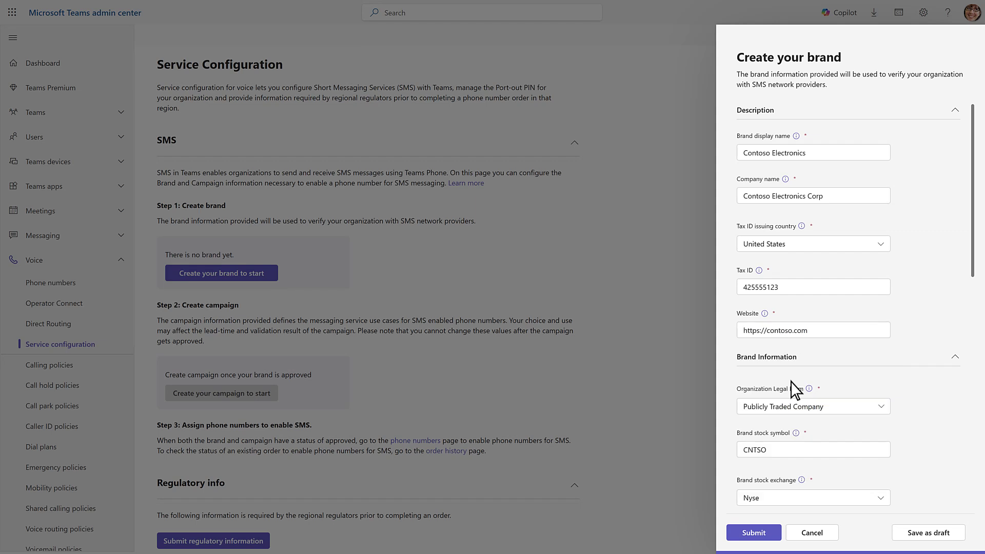
Set the brand segment to Manufacturing.
scroll(977, 454, down, 5)
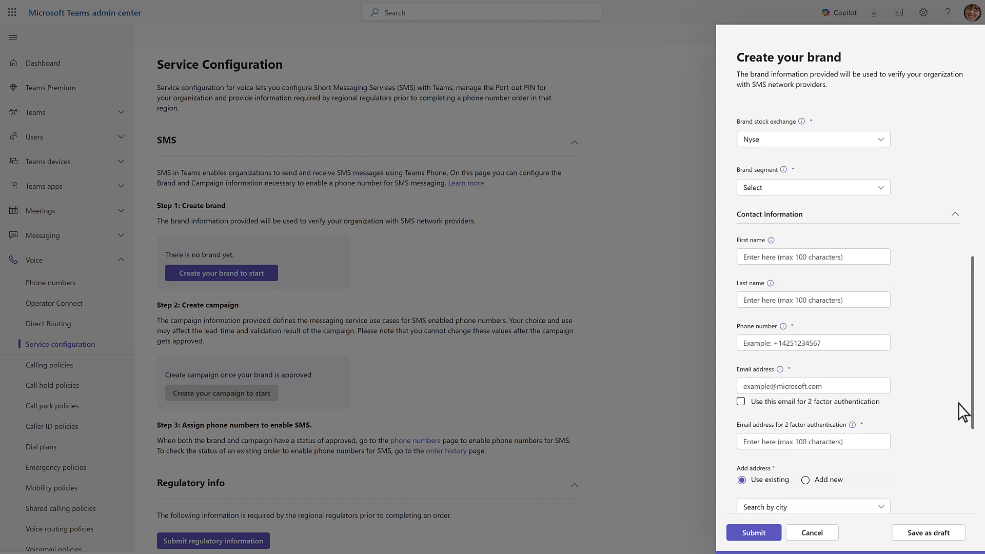
click(882, 193)
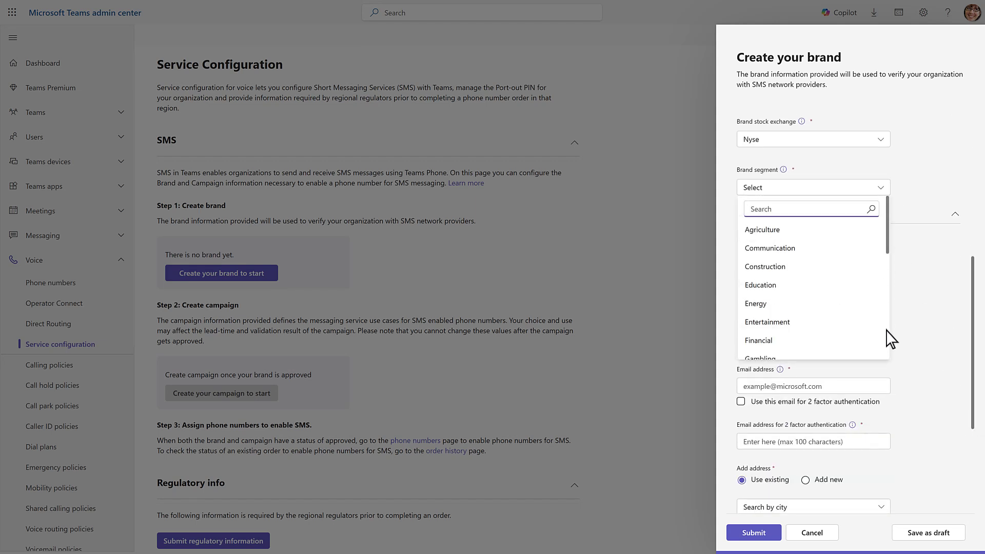
scroll(890, 341, down, 5)
click(819, 235)
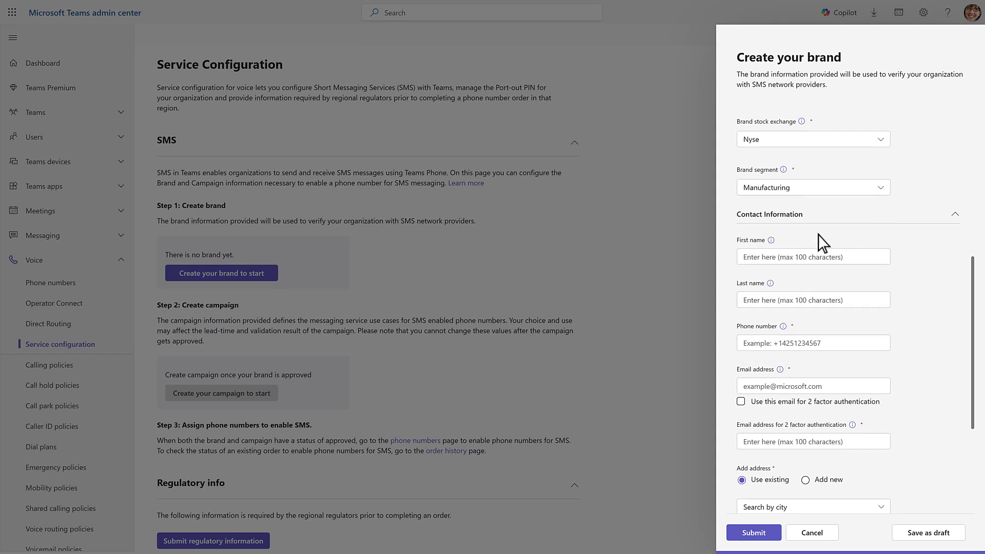
Fill in the brand contact's first name, last name and phone number.
click(849, 257)
text(Megan)
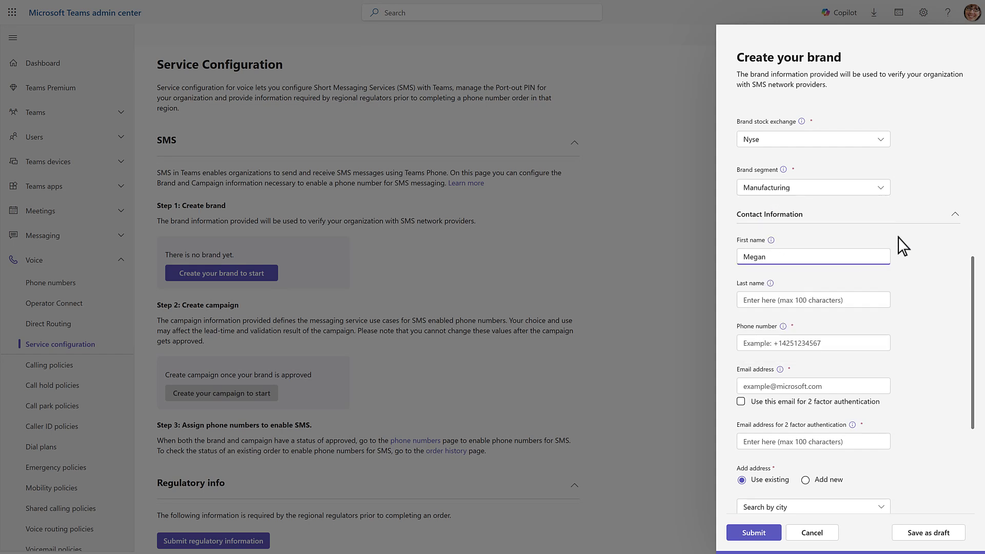
key(Tab)
text(Bowen)
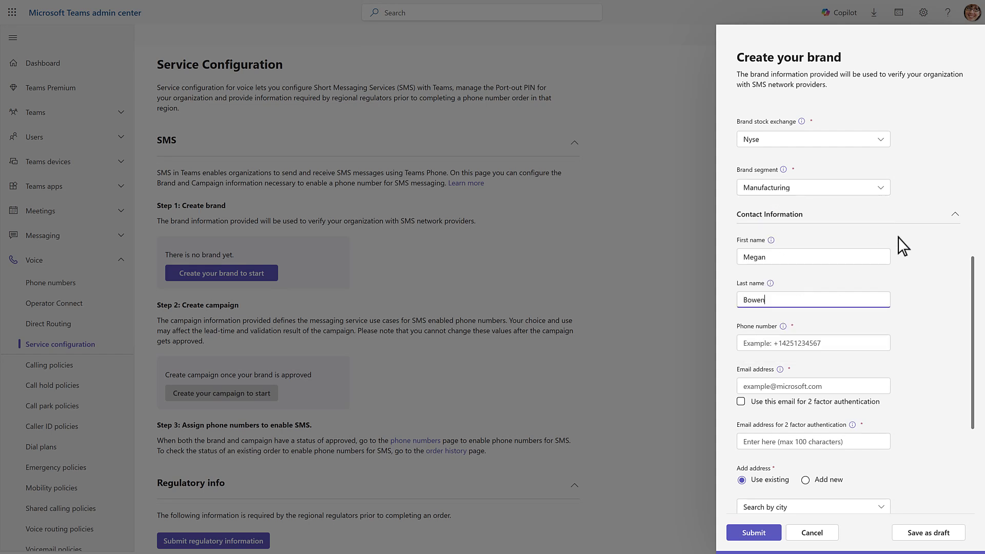
key(Tab)
text(+14255551234)
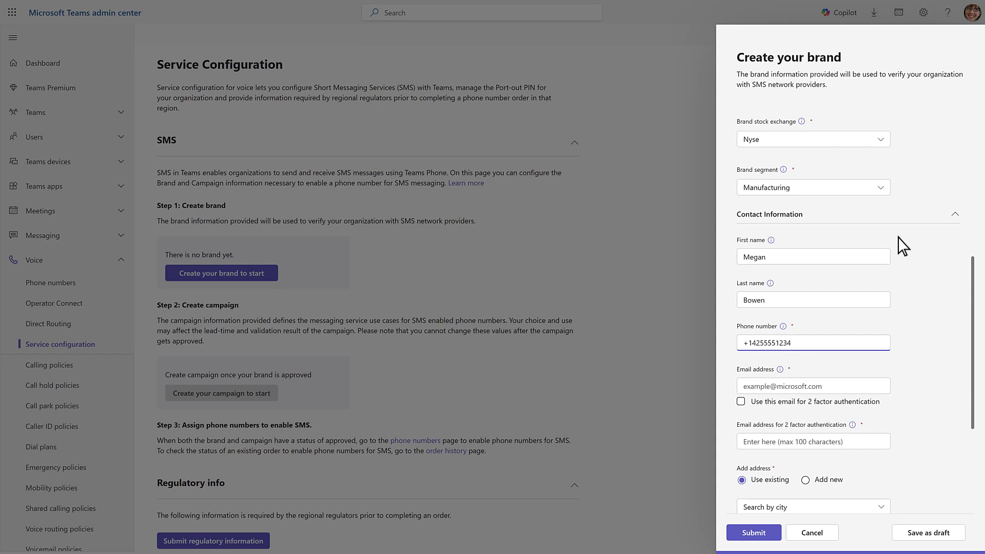
Fill in the contact's email address and a separate email address for 2 factor authentication.
key(Tab)
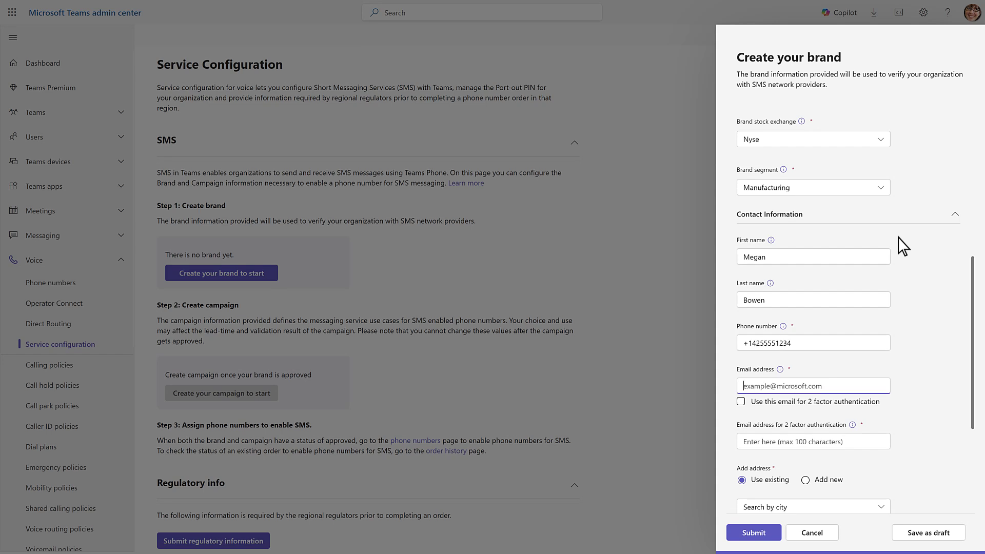
text(support@contoso.com)
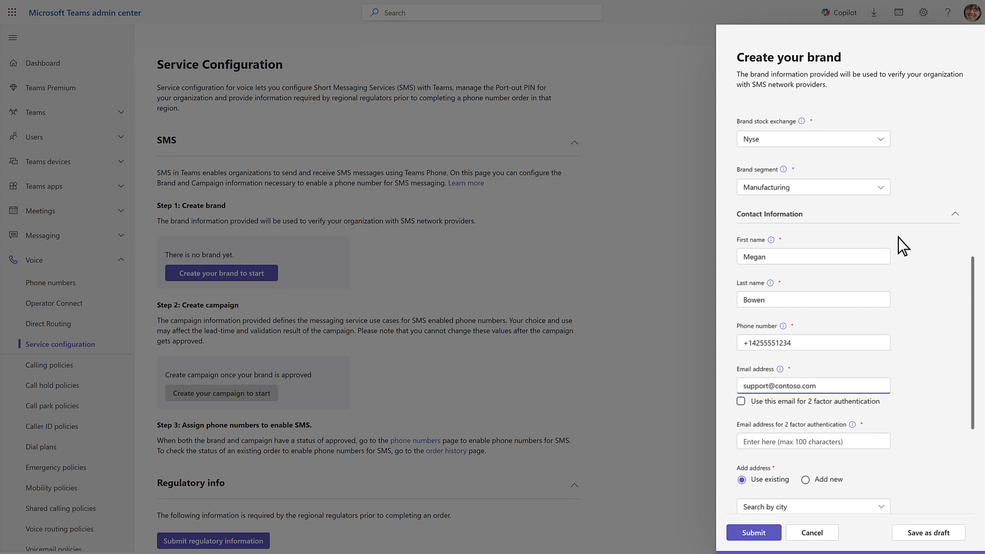
key(Tab)
key(Tab)
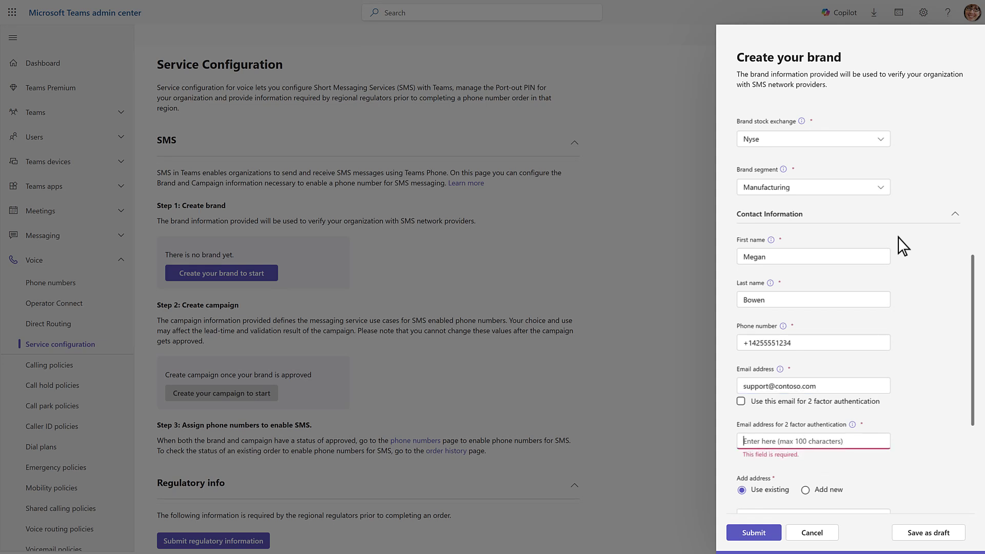
text(meganb@contoso.com)
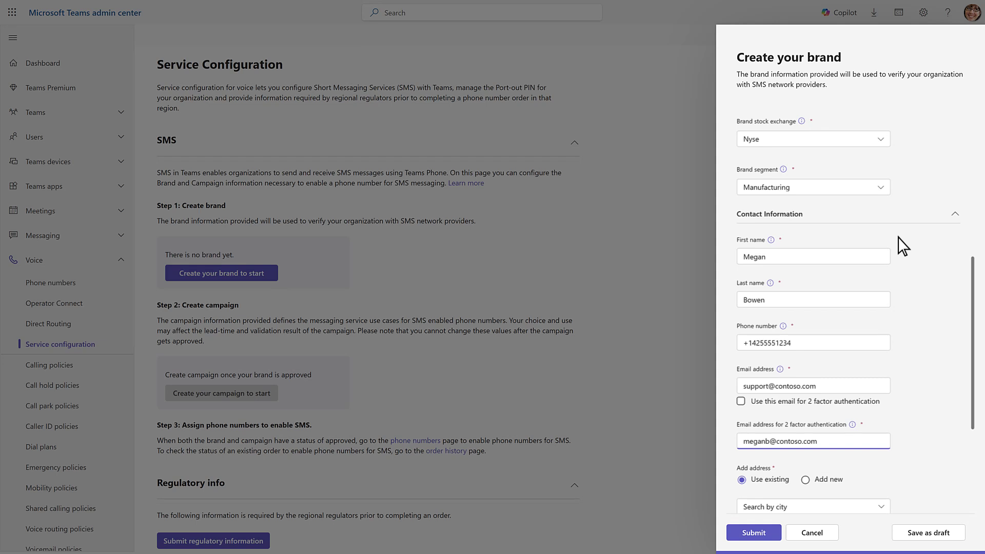
Search the existing addresses by the city Redmond and use the matching company address for the brand.
scroll(975, 509, down, 4)
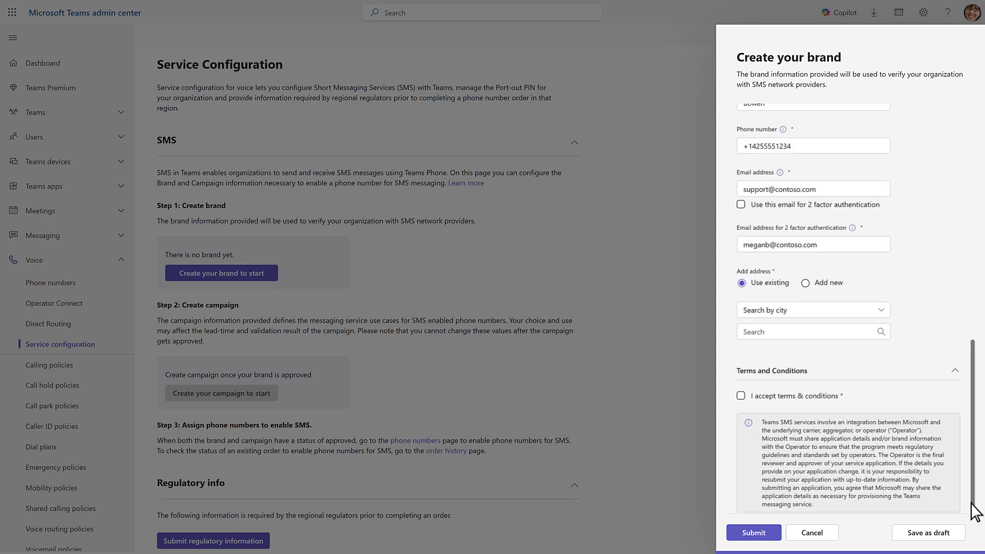
click(842, 333)
text(Re)
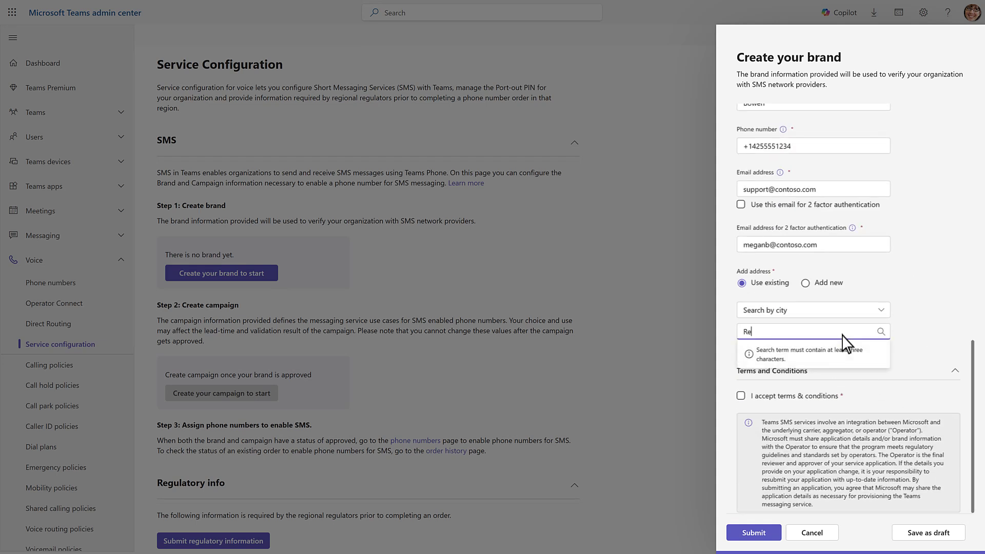
text(dmond)
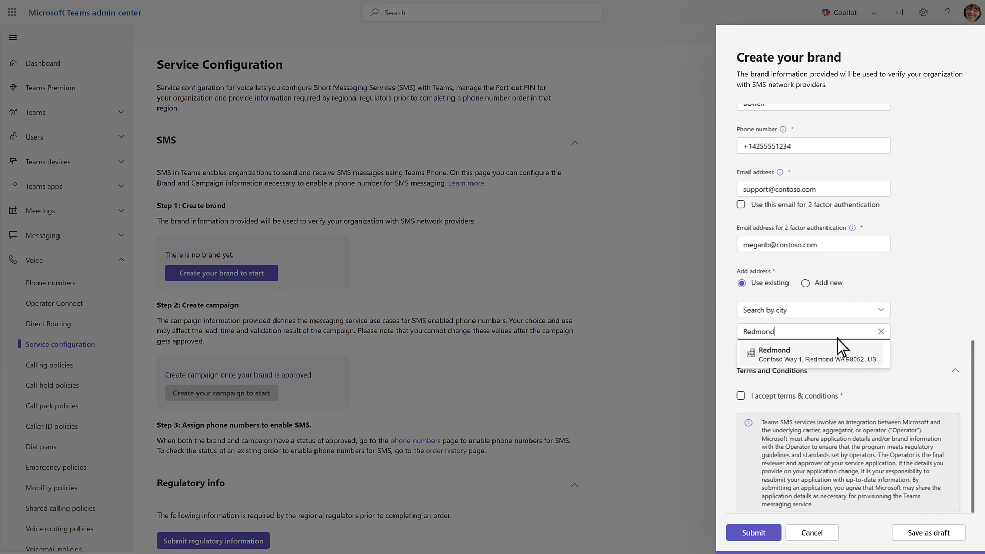
click(820, 356)
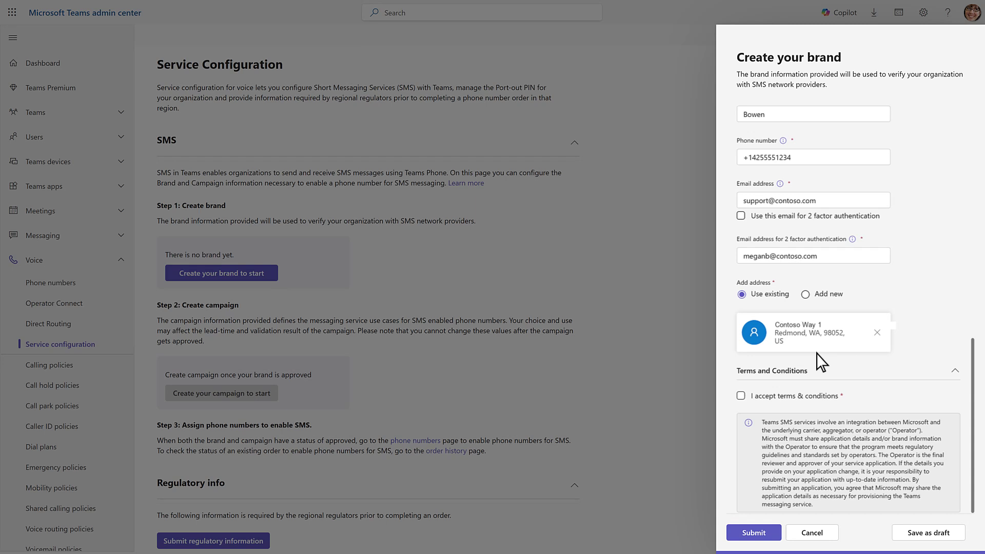
Accept the terms and conditions and submit the brand for verification.
click(740, 396)
click(763, 538)
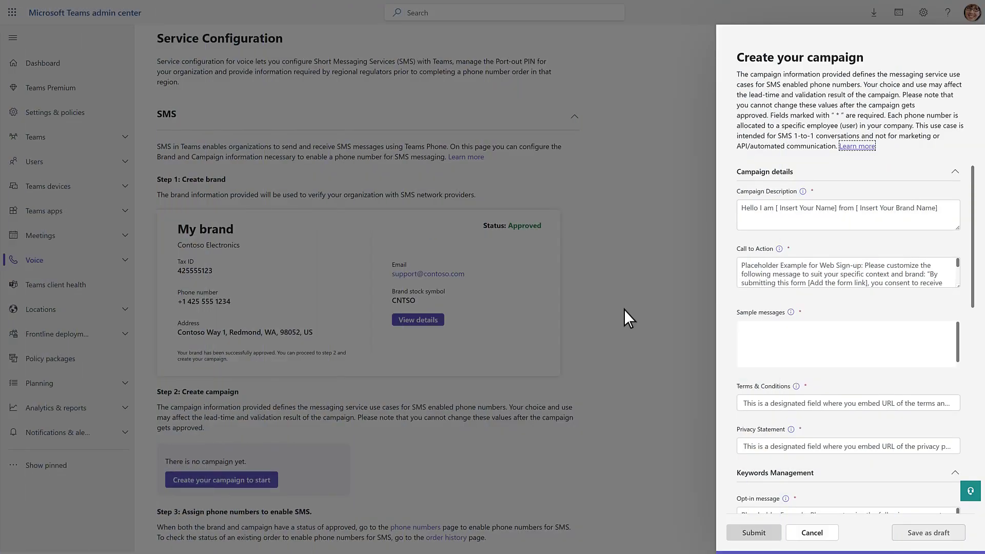
Describe the campaign as enabling specific employees to exchange SMS from their Microsoft Teams Client for business conversations between Contoso employees, customers and suppliers.
click(748, 216)
text(Our campaign will enable specific employees to)
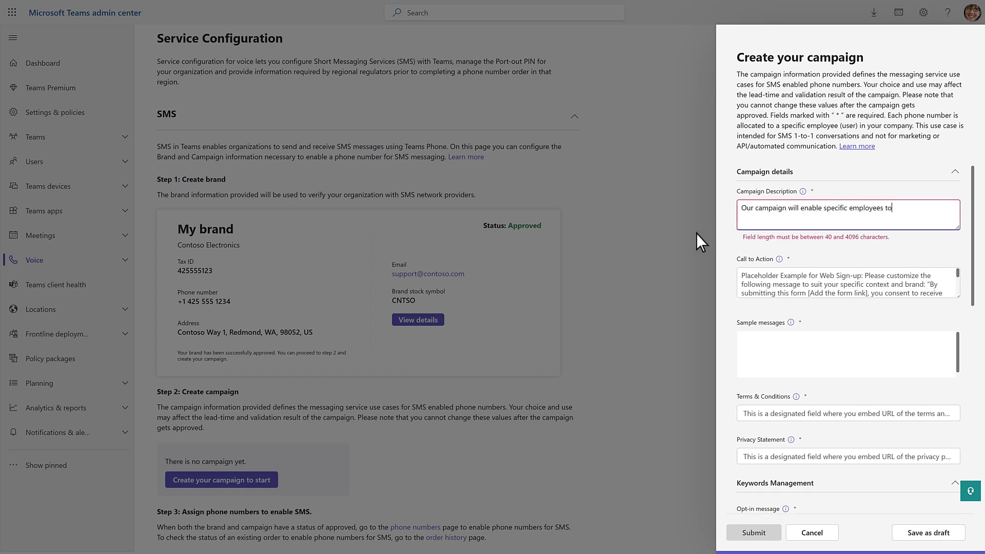
text( send and receive SMS messages from their Microsoft Teams )
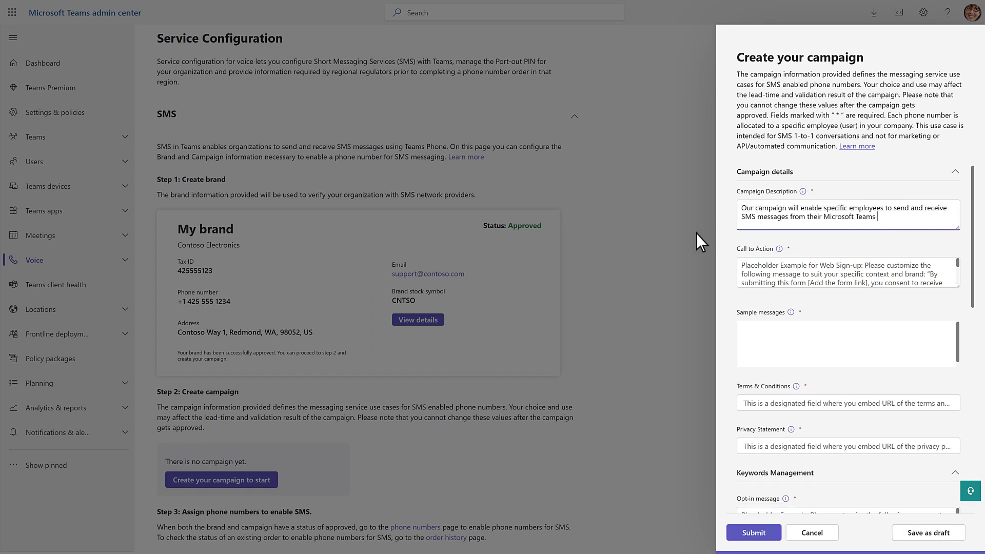
text(Client. Messages will be business conversations between)
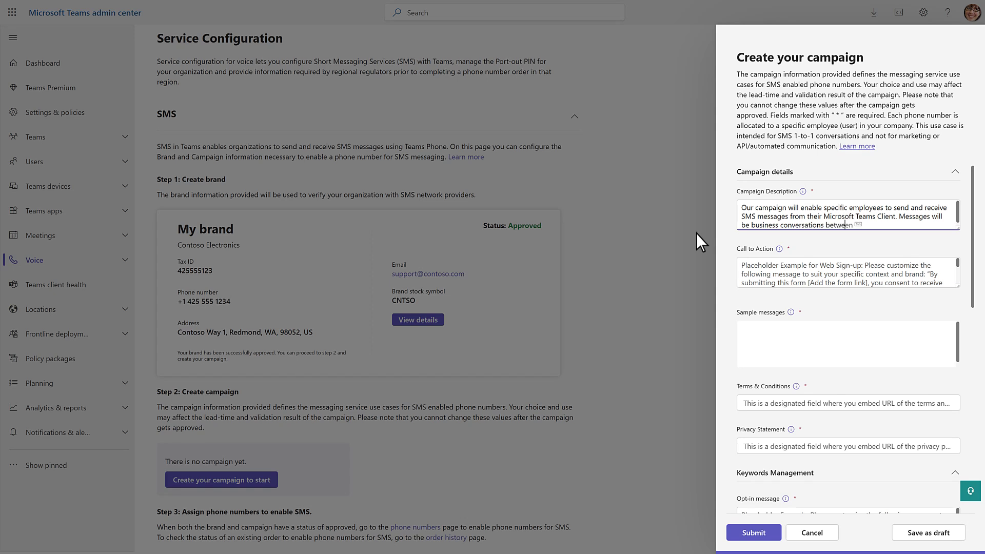
text( Contoso employees and our customers and suppliers.)
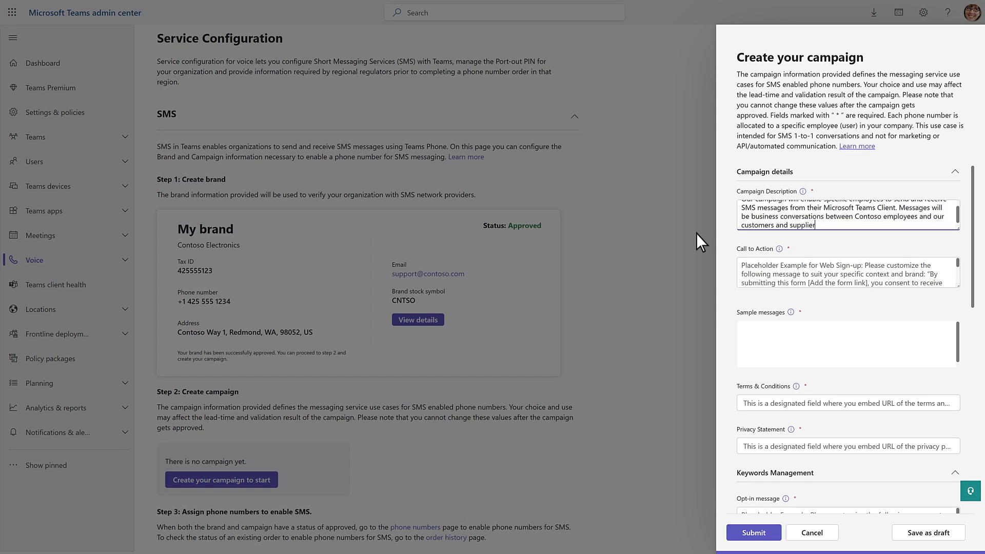
click(747, 266)
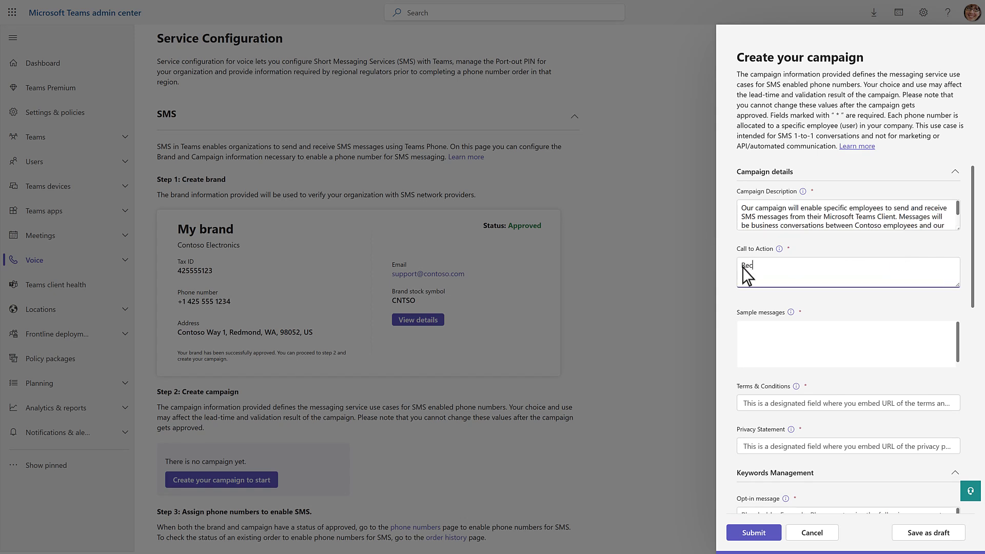
text(Recipient can opt-in by entering their phone number on this webform)
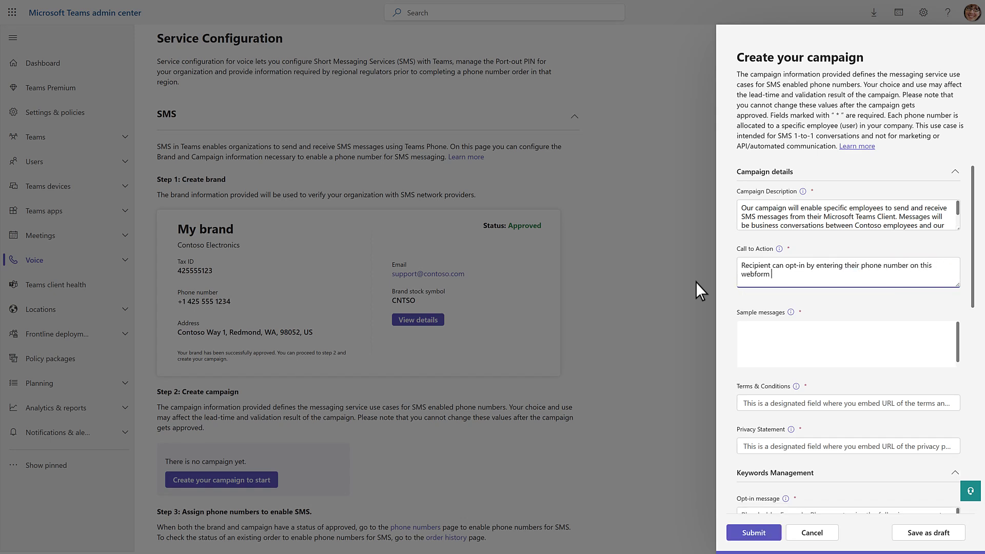
text(http://www.contoso.com/sms)
text(and agreeing to receive message)
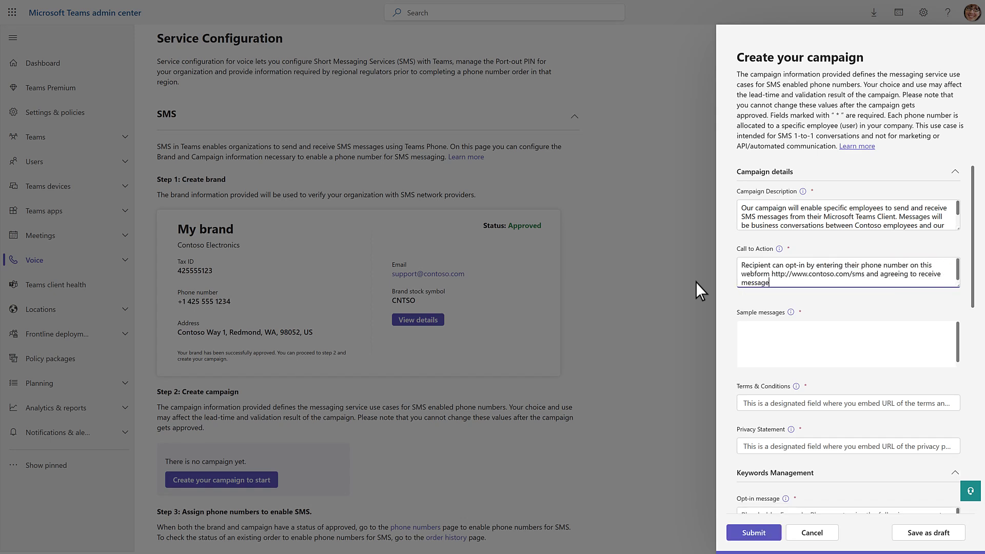
text(s from Contoso. By submitting this form,)
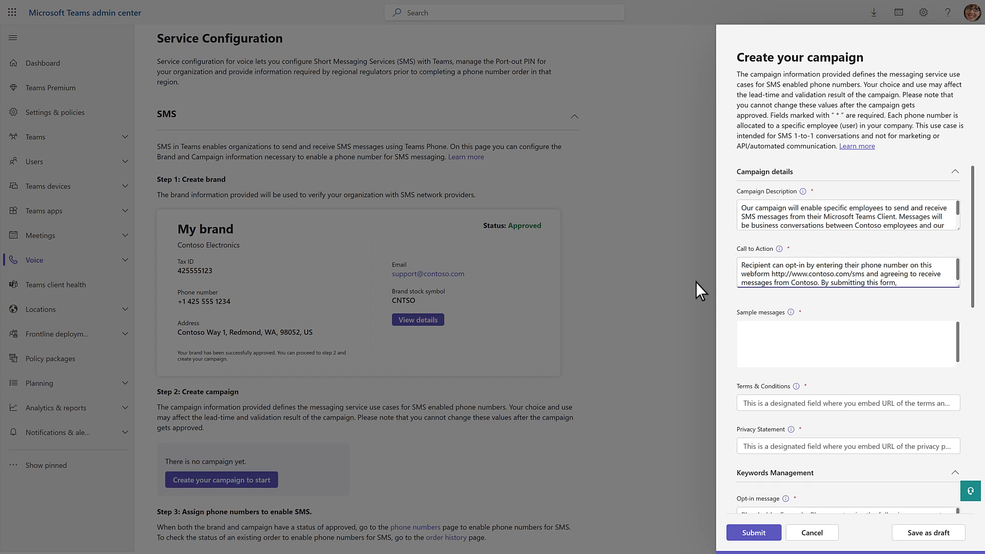
text( recipient consents to receive two-way busines)
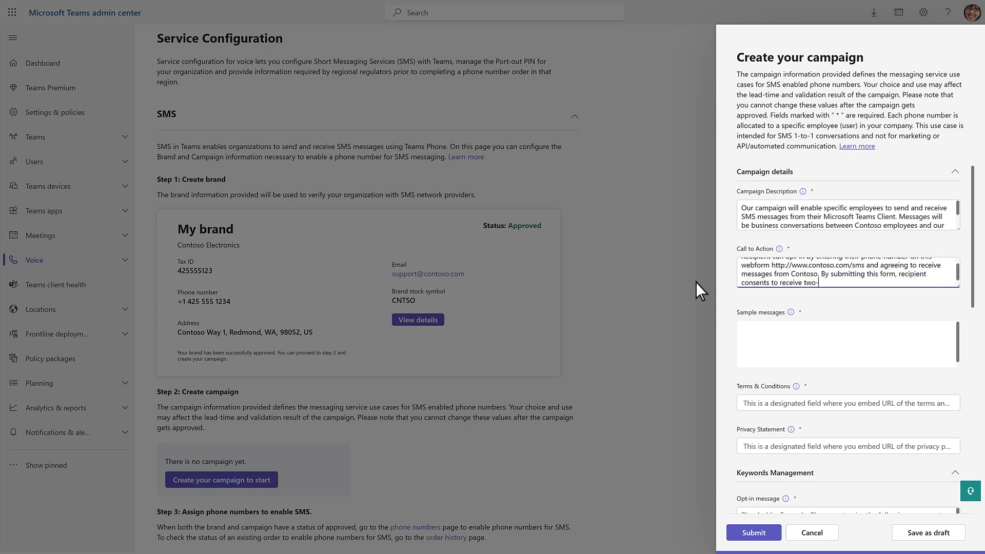
text(s relates messages from Contoso at the)
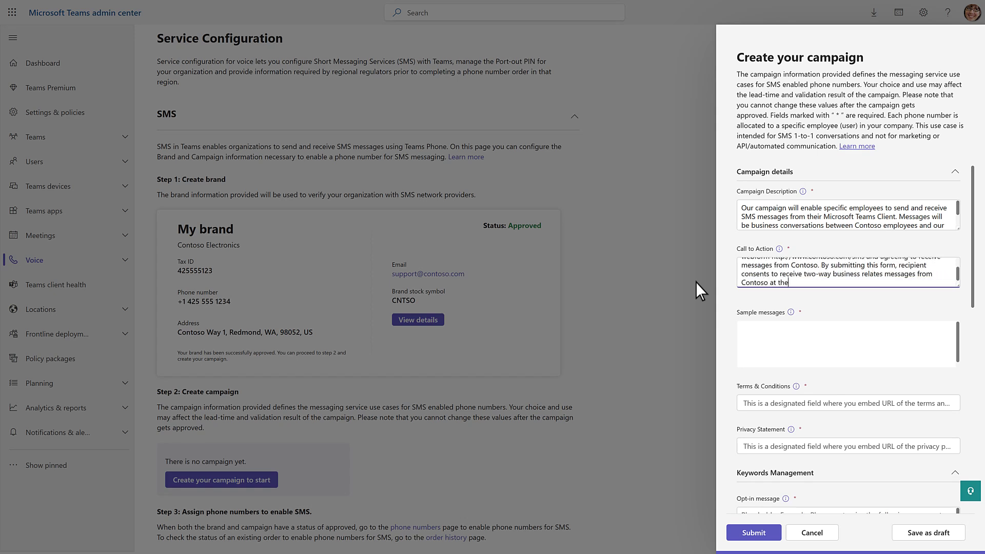
text( number provided.)
key(Return)
text(Recipie)
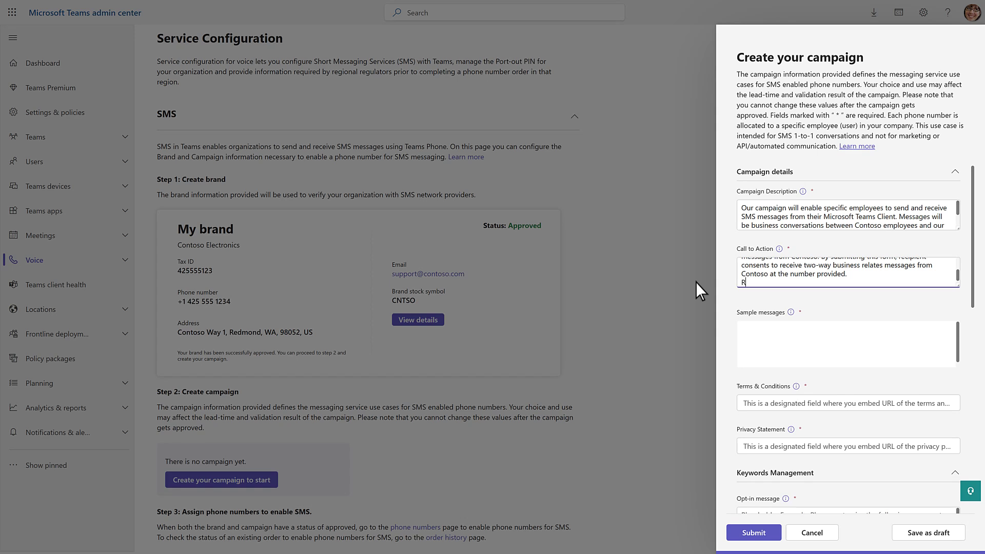
text(nt is inform)
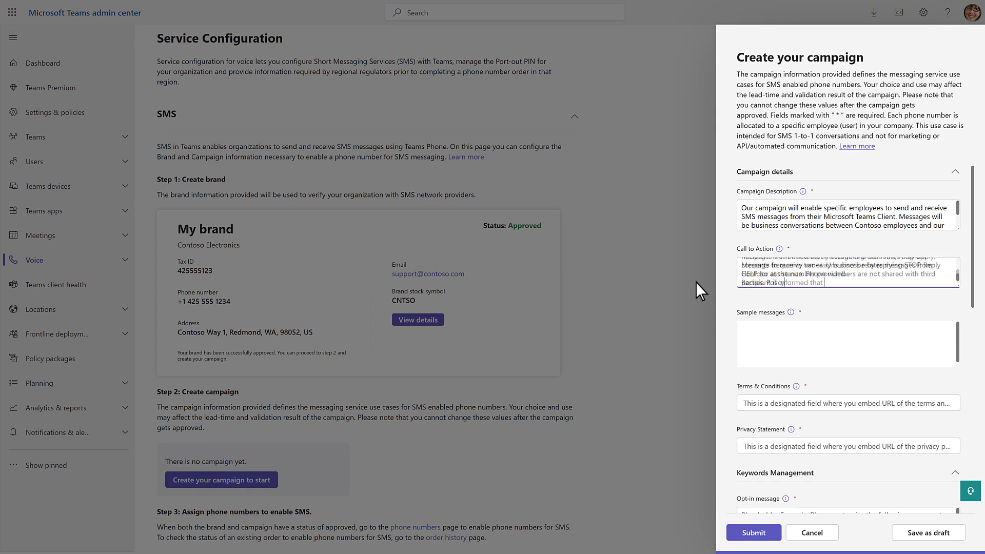
text(Terms:)
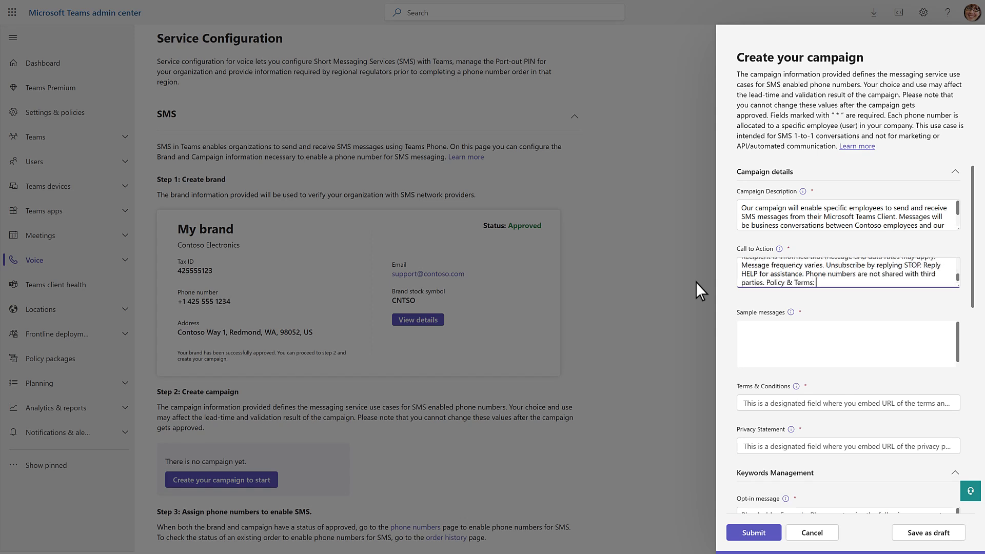
text(www.contoso.com/privacy-terms-sms)
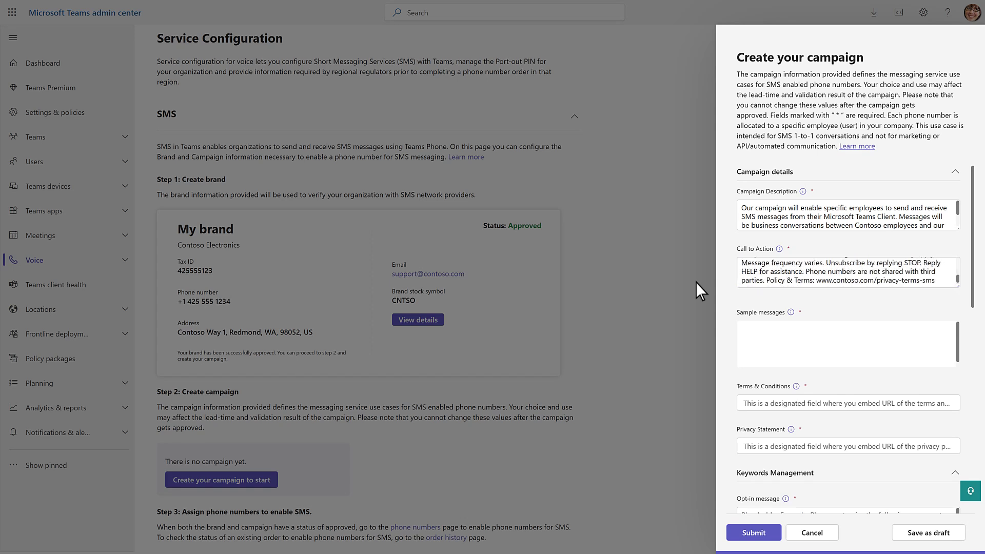
Add two sample messages: a thank-you for contacting Contoso support and a check-in from a Contoso employee introducing himself.
click(747, 331)
key(ctrl+v)
key(Return)
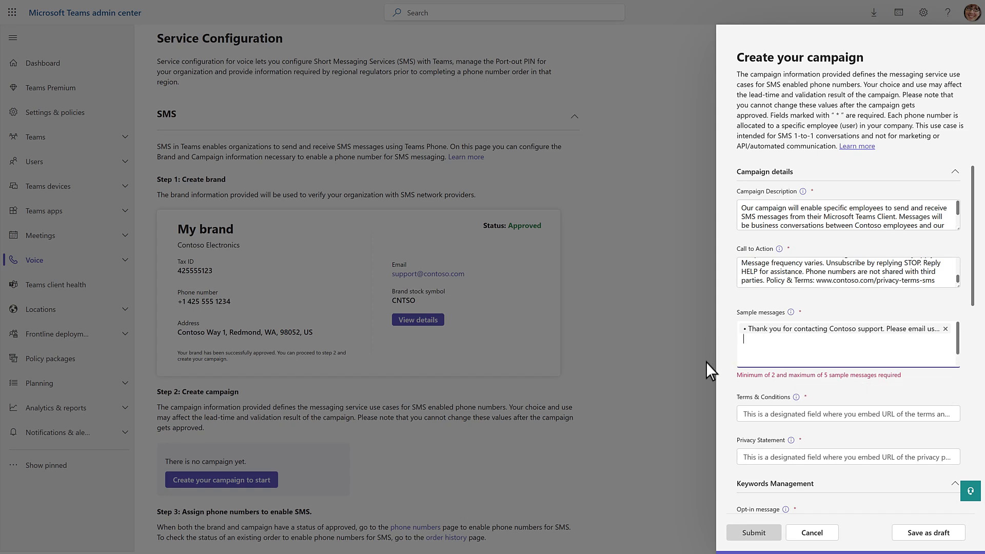
key(ctrl+v)
key(Return)
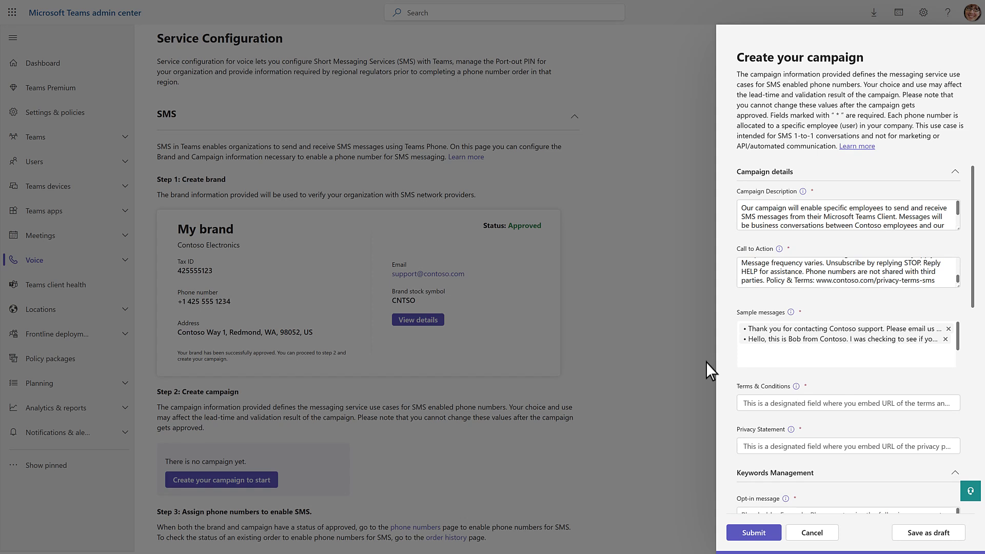
click(752, 403)
text(https://contoso.com/terms-conditions-sms)
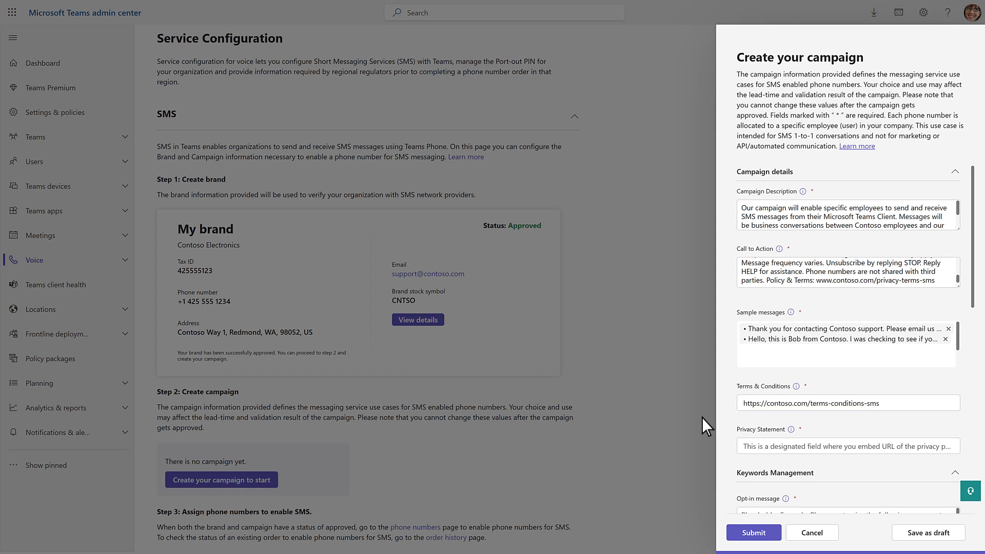
click(764, 447)
text(https://contoso.com/privacy-sms)
click(703, 460)
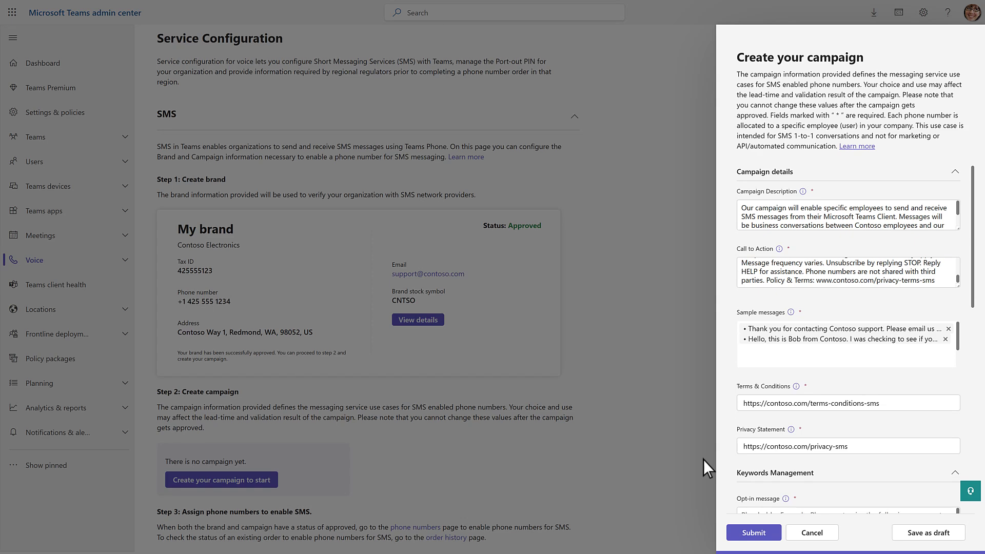
Write an opt-in message thanking recipients for accepting two-way messages from Contoso, noting varying frequency, message and data rates, HELP and STOP.
click(972, 436)
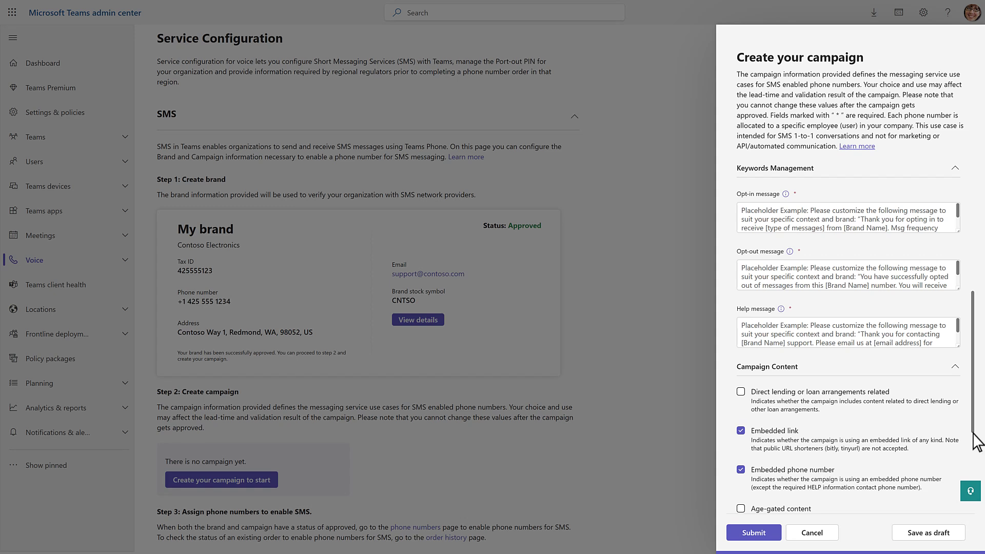
click(772, 221)
text(Tha)
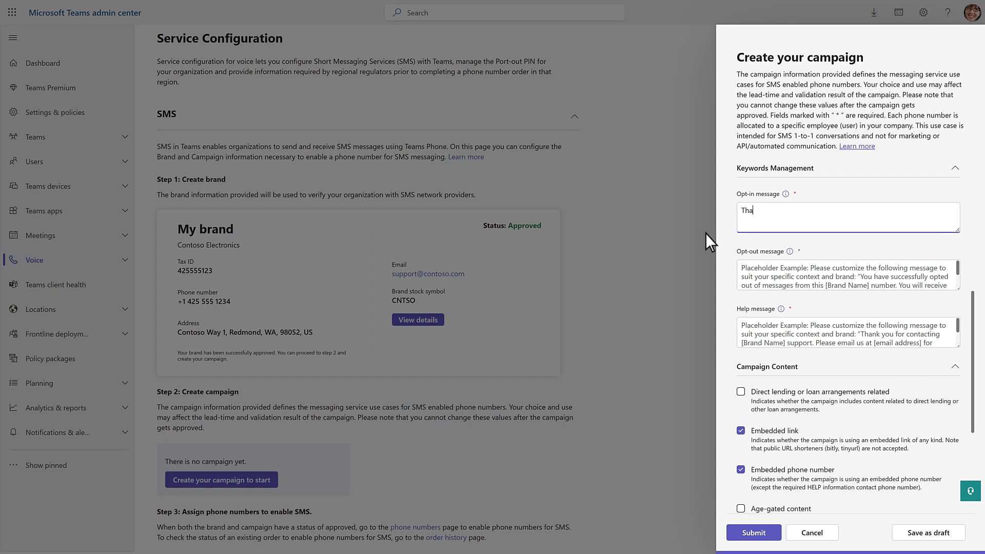
text(nk you for opting in to receive two-way messages from)
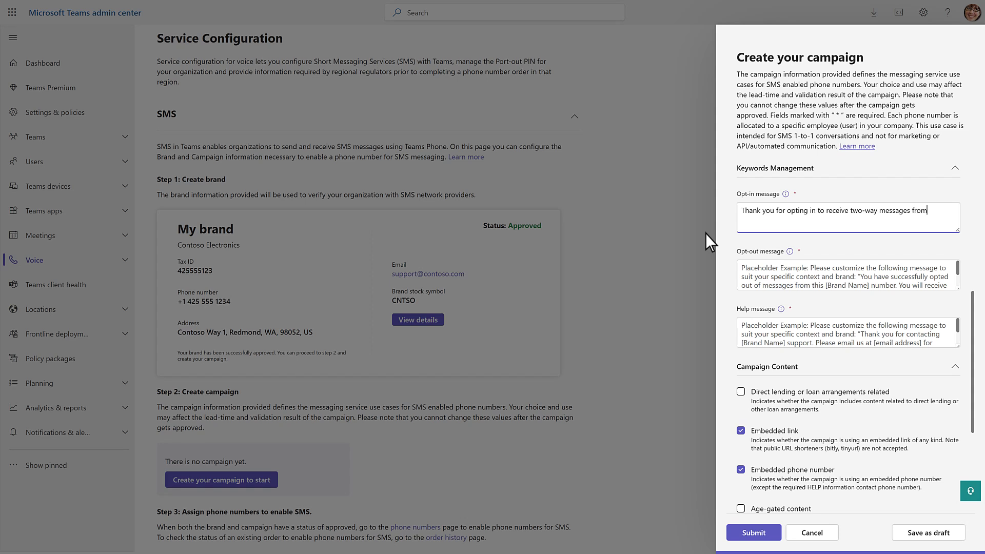
text( Contoso. Message frequency varies. Message and data rates may apply. Reply HELP for assistance. Reply STOP to opt out from r)
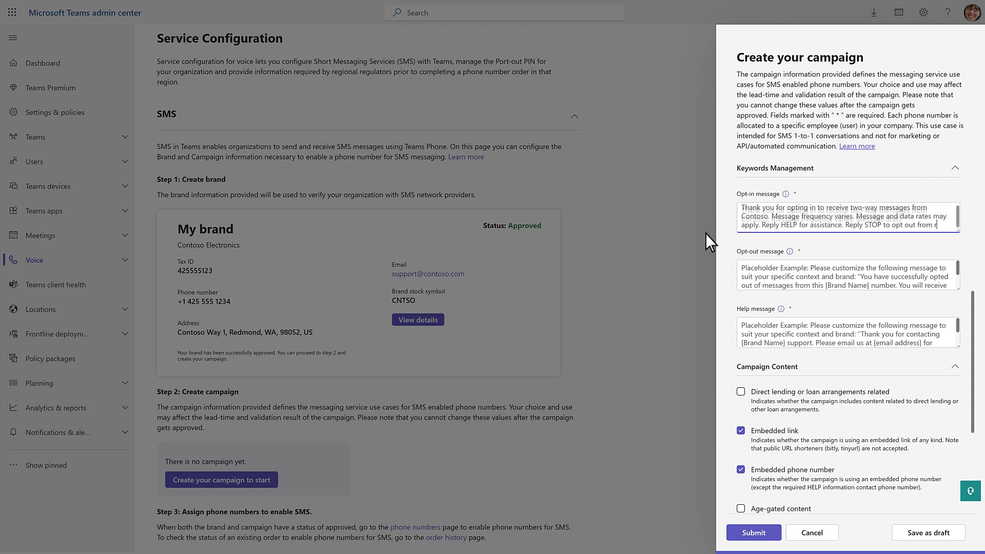
text(eceiving messages from this numb)
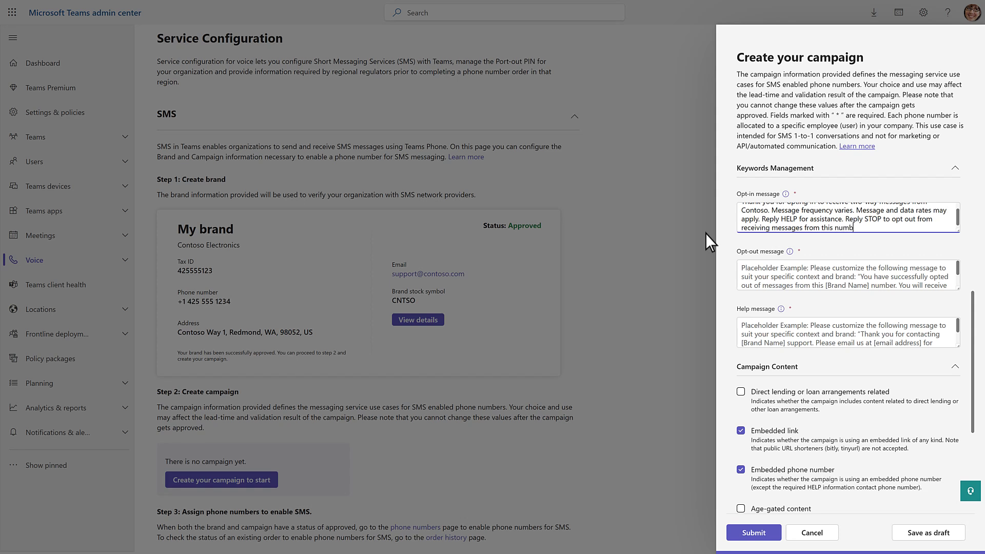
text(er.)
Write an opt-out message confirming no further messages from this Contoso number, with START to resume and the message & data rates notice.
click(752, 271)
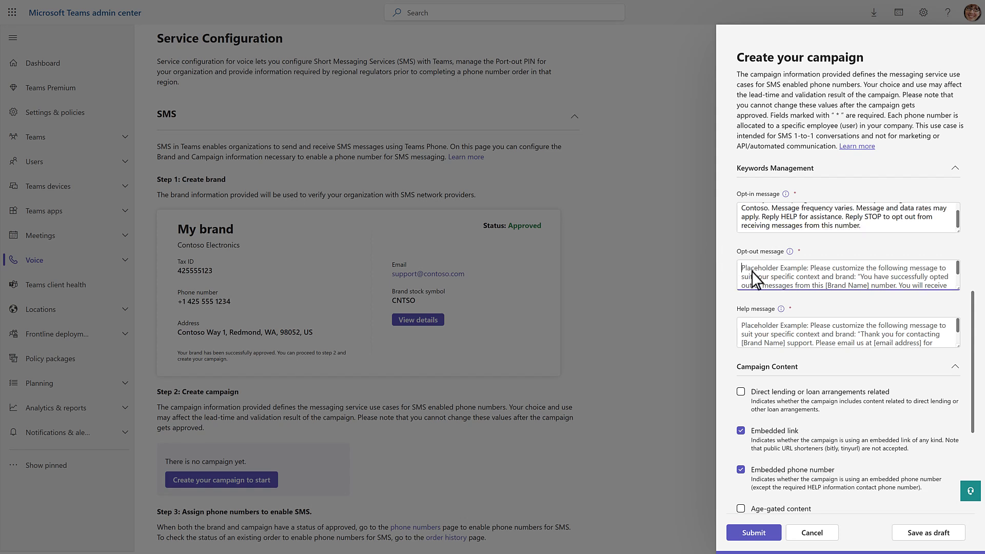
text(You have successfully )
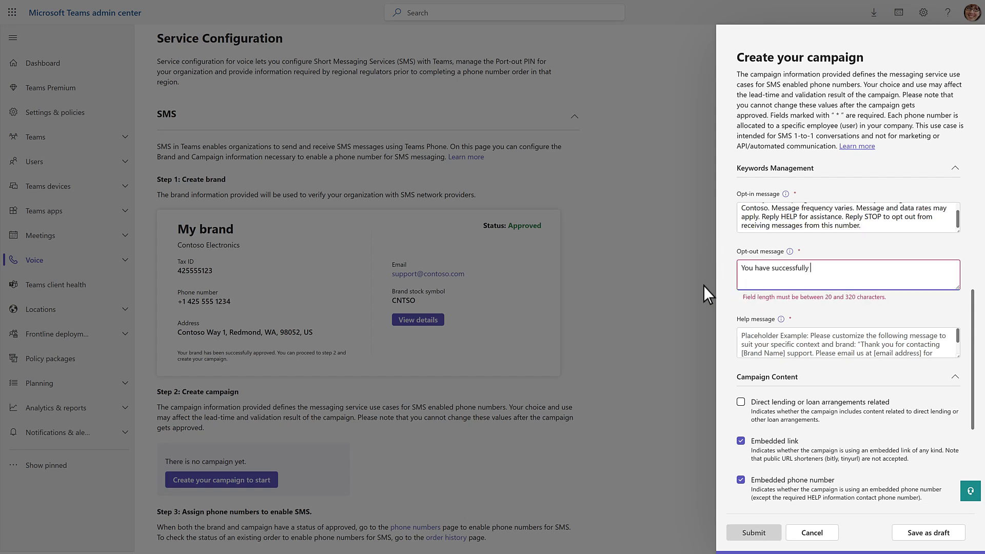
text(opted out of messages from this Contoso number. You will receive no further messages. Reply START to resume. Message & )
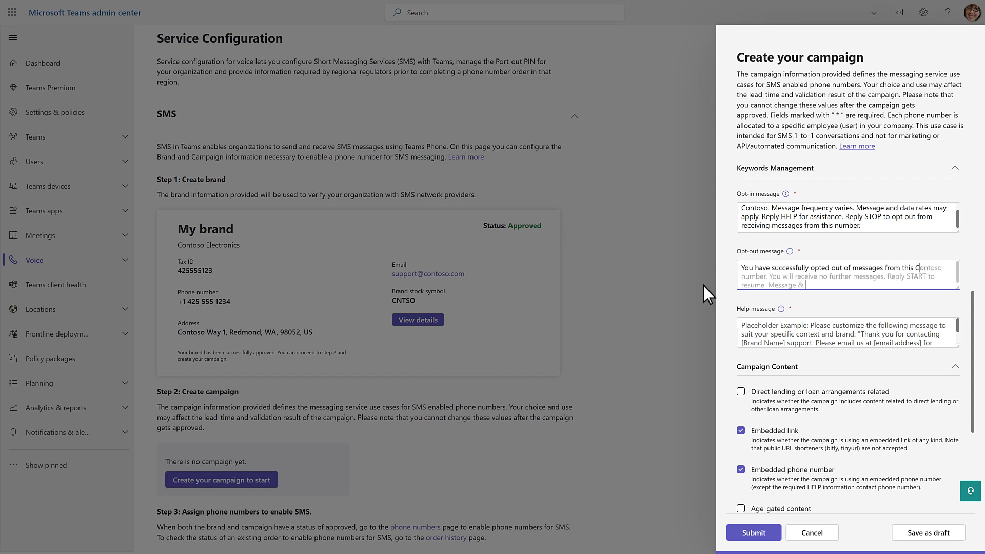
text(data rates may apply.)
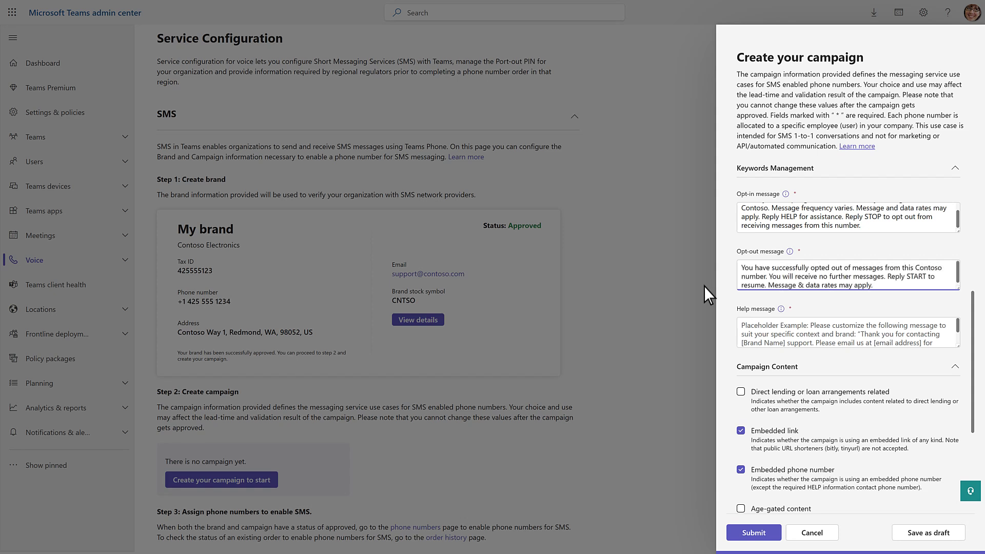
Write a help message thanking recipients for contacting Contoso support, giving the support email, STOP to opt-out and the message & data rates notice.
click(758, 333)
text(Thank y)
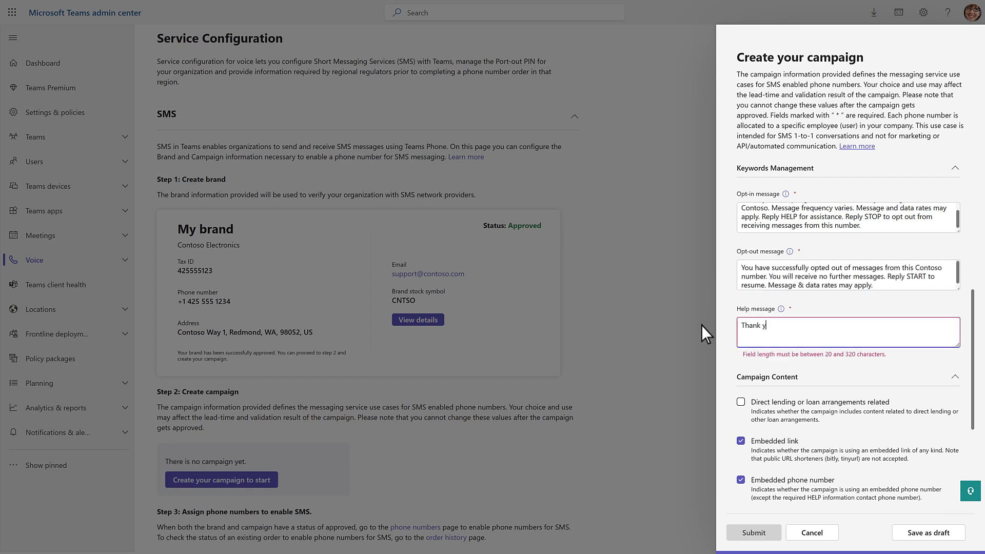
text(ou for contacting Contoso support. Please emai)
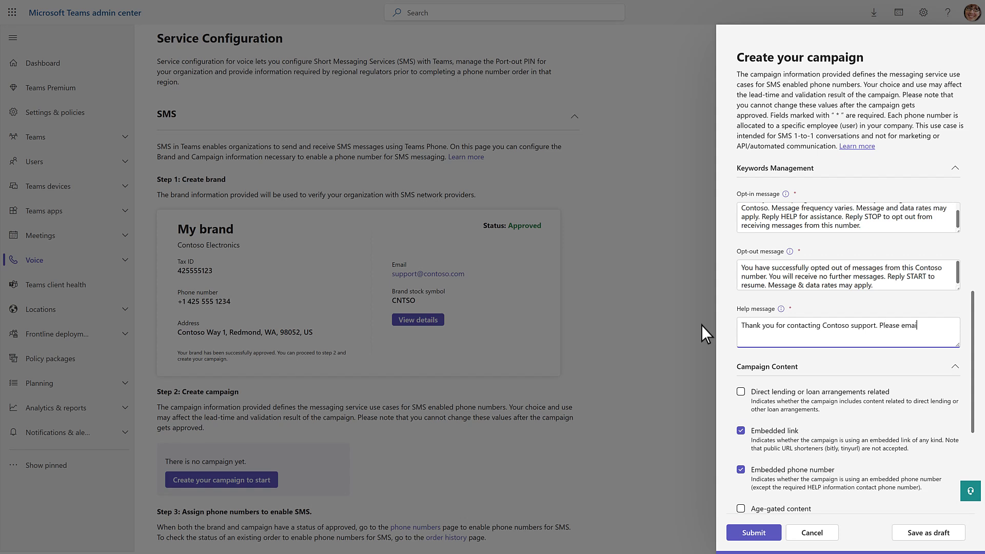
text(l us at sms-support@contoso.com for support. )
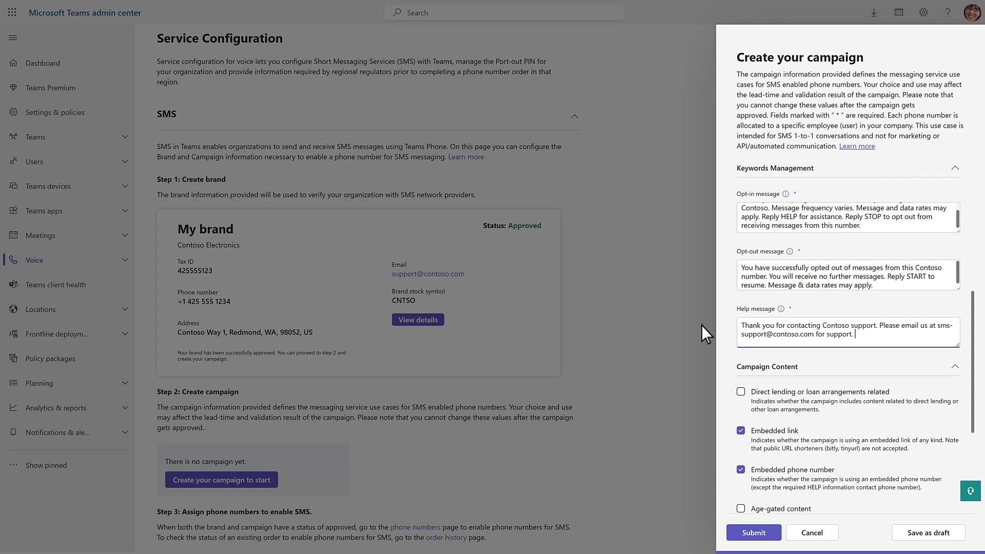
text(Reply STOP to opt-out from receiving messages from this number. Message & d)
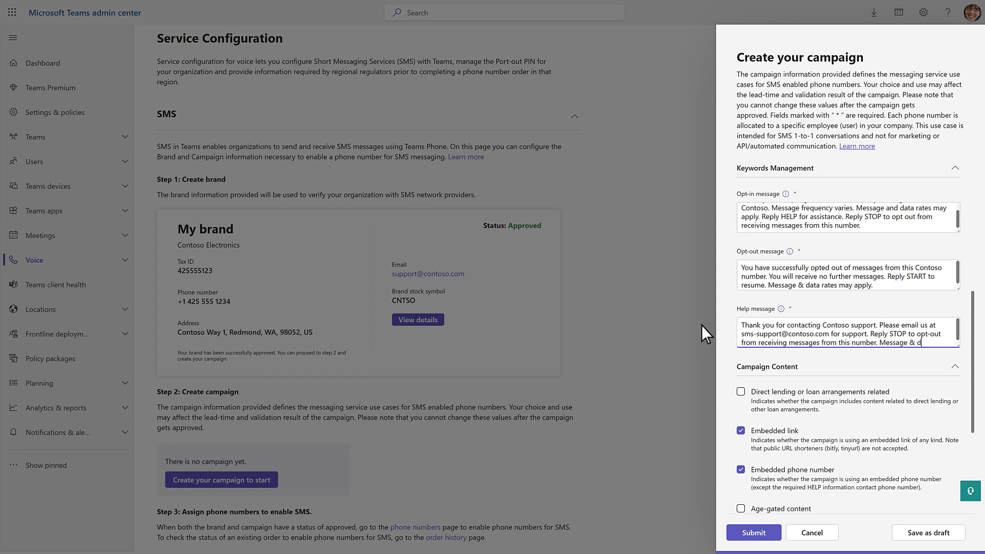
text(ata rates may apply.)
click(700, 325)
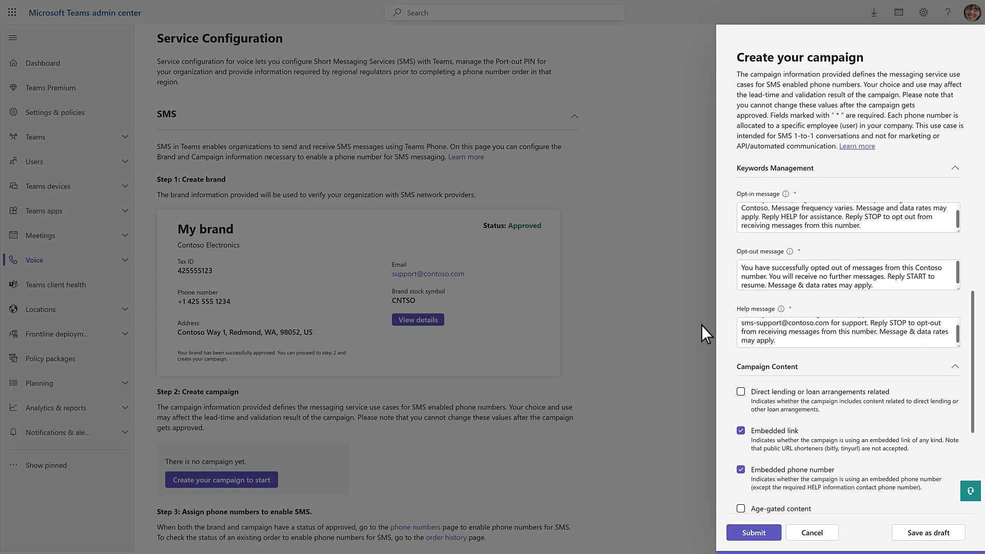
Accept the campaign's terms and conditions and submit the campaign.
scroll(974, 471, down, 4)
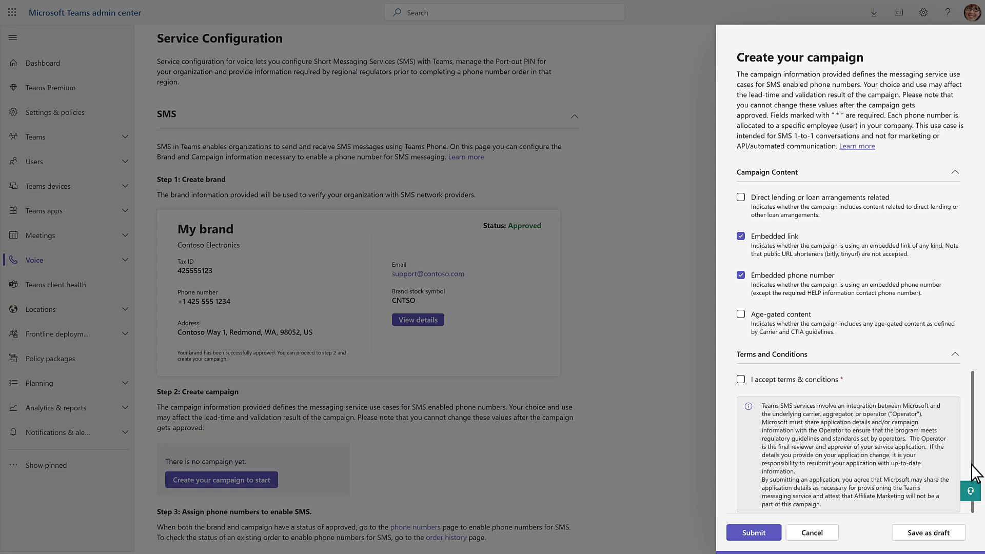
click(741, 379)
click(752, 533)
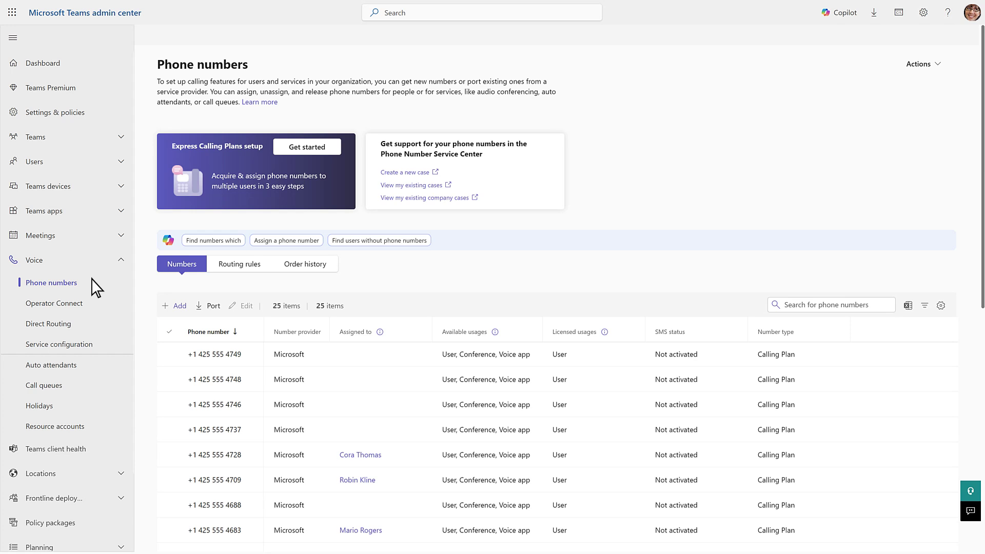
Enable SMS for the first phone number in the list that is assigned to a user.
click(167, 454)
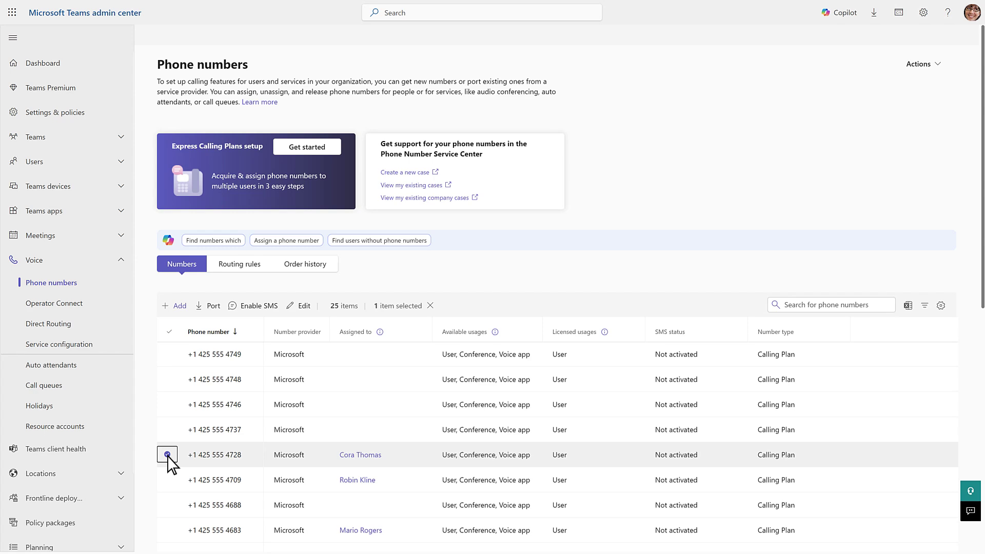
click(255, 306)
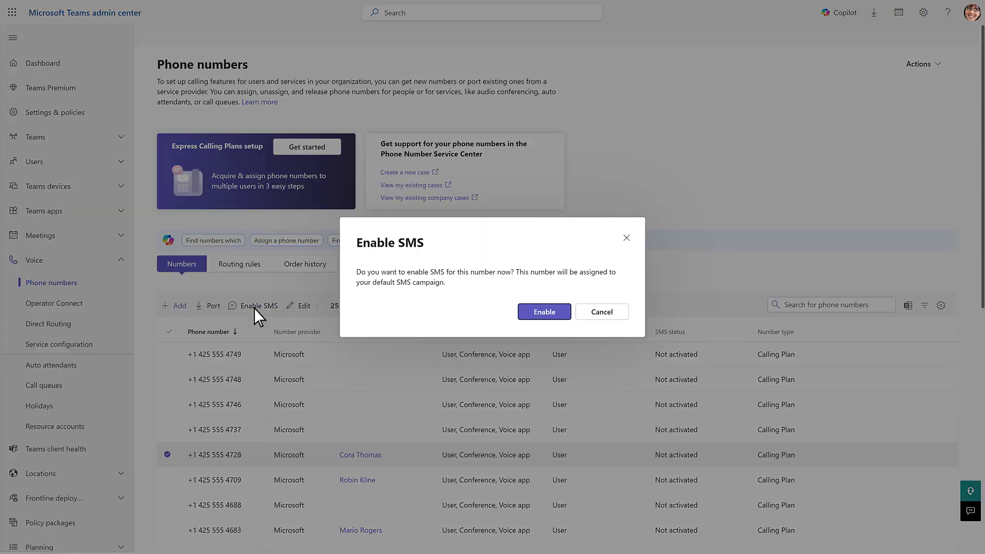
click(544, 312)
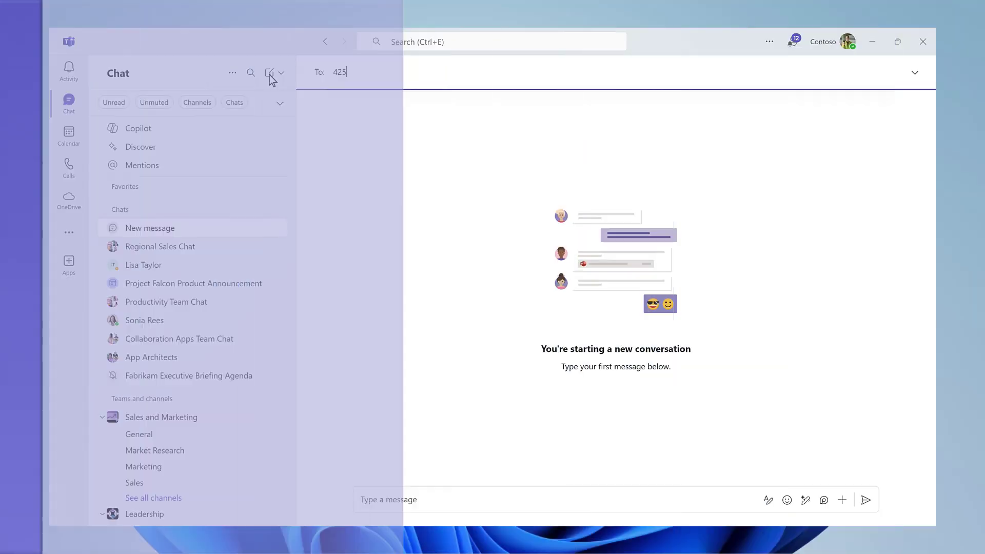
Start an SMS chat with the contact's external phone number and send a greeting confirming they're still available to meet at the property on Friday.
text(793)
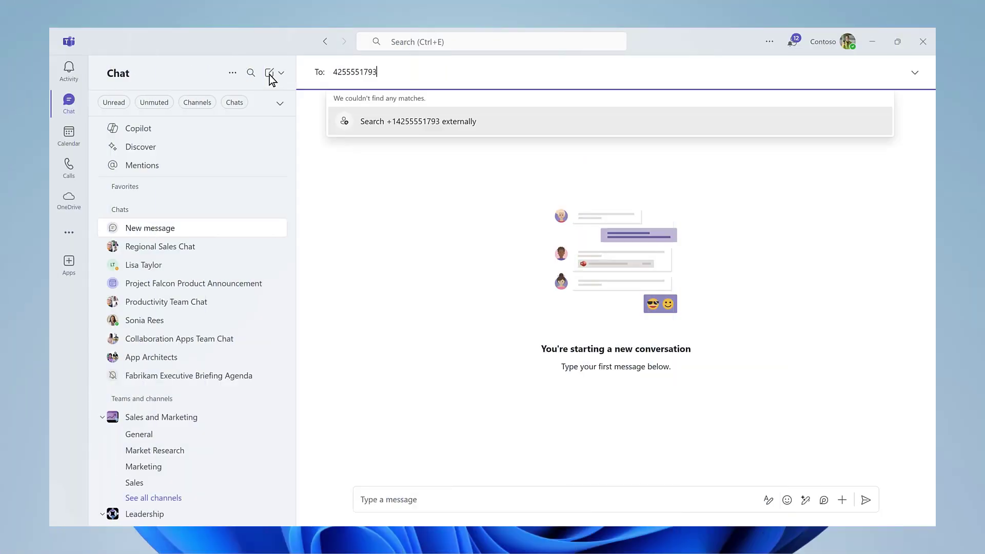
click(425, 122)
text(Hi Cora. I just wanted to confirm )
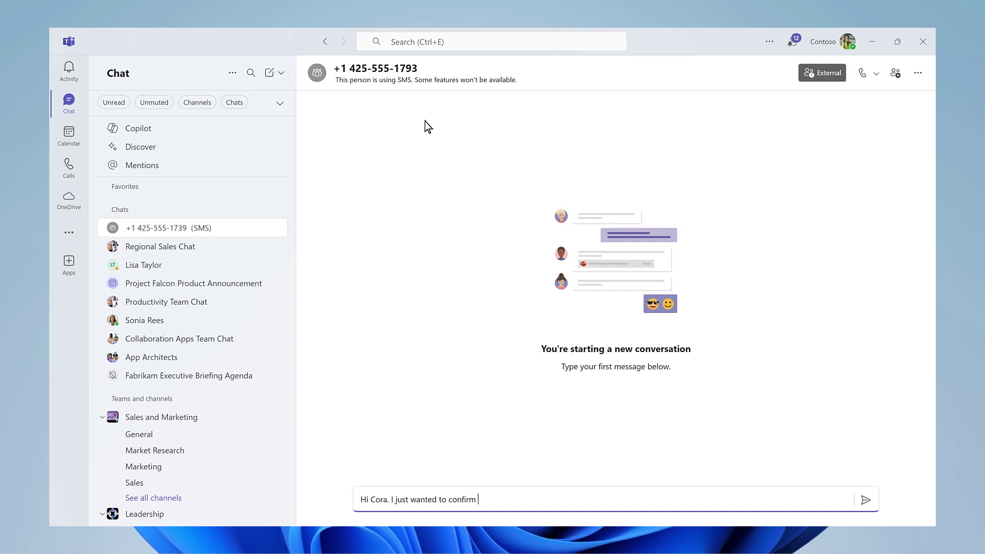
text(that you're still available to meet at the property on Friday.)
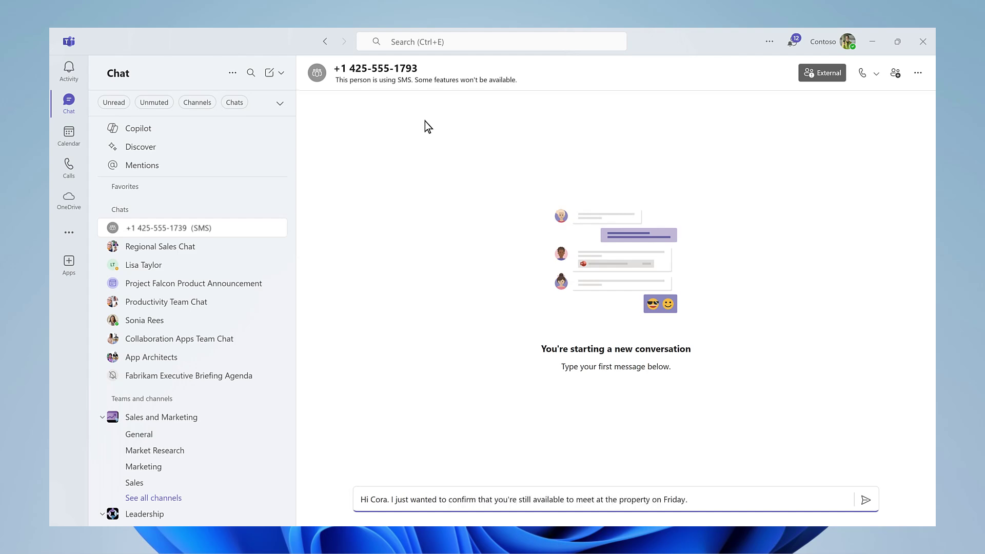
key(Return)
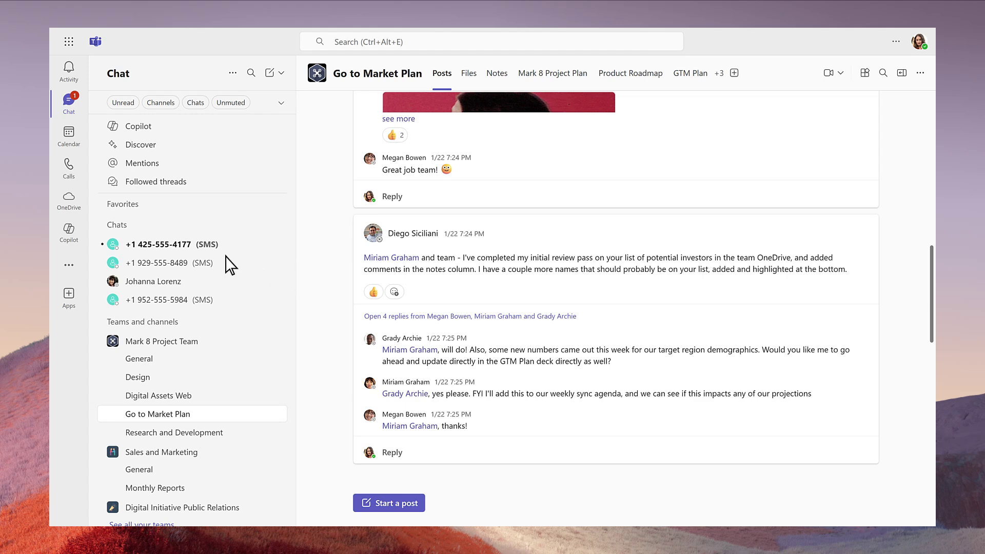
Preview the message in the unread external SMS chat and accept the sender's chat request.
click(177, 246)
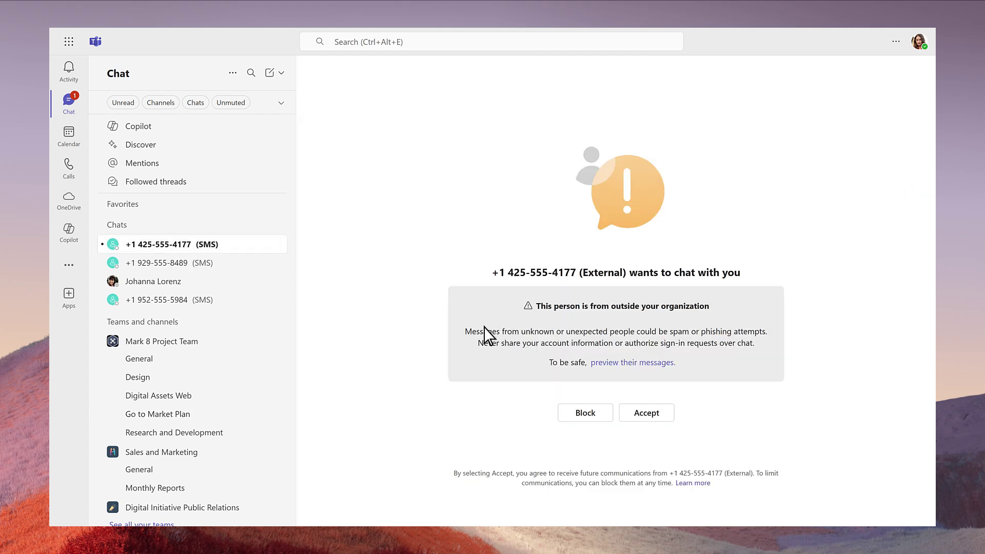
click(632, 363)
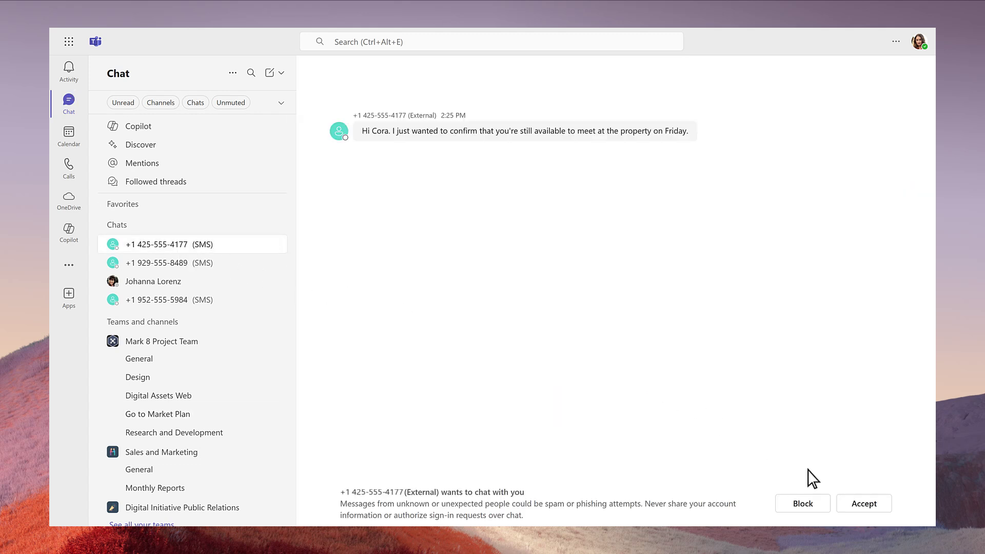
click(866, 505)
Reply to the external SMS sender with "Yes, Friday still works great for me. See you there at 3:00pm!".
text(Yes, Frid)
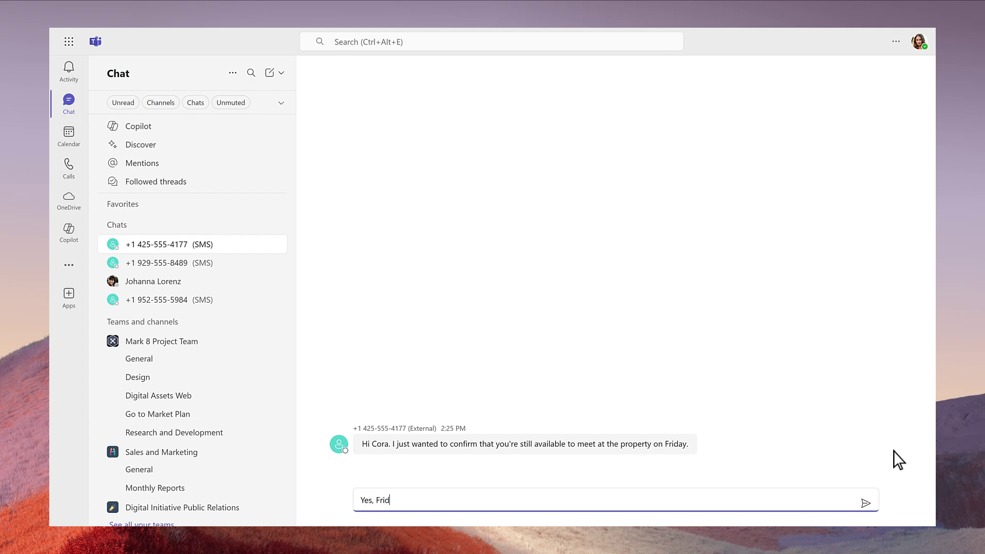
text(ay still works great for me. See you there at 3:00pm!)
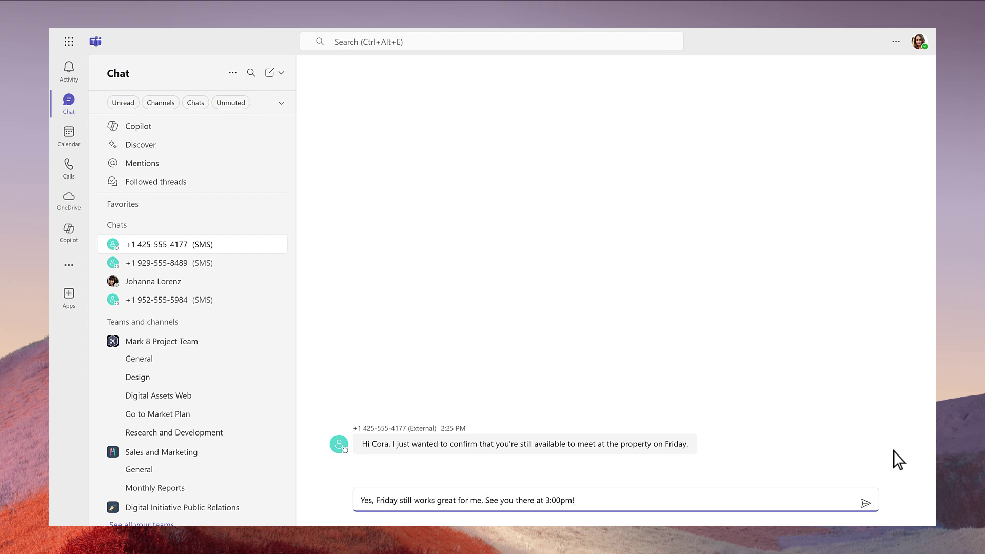
key(Return)
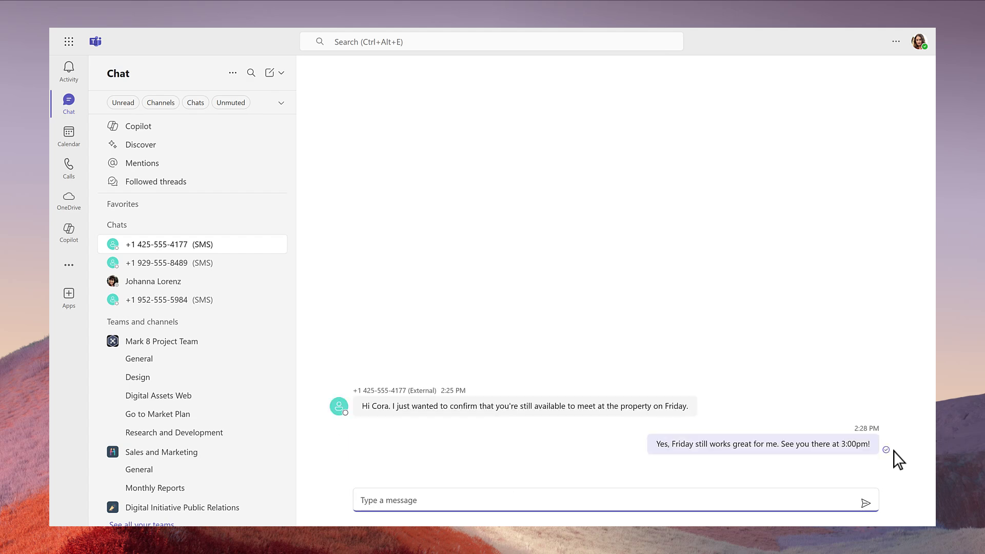